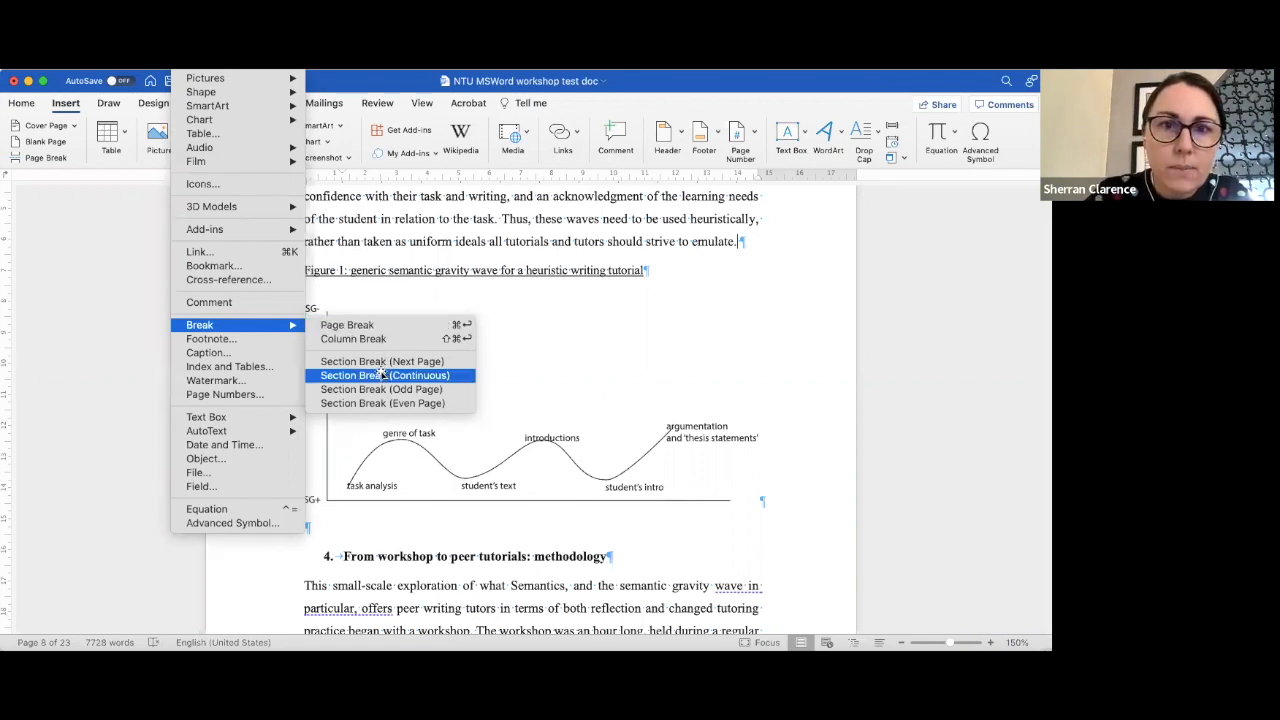
# Step: Insert continuous section breaks before the Figure 1 caption and directly after the Figure 1 diagram
pyautogui.click(381, 375)
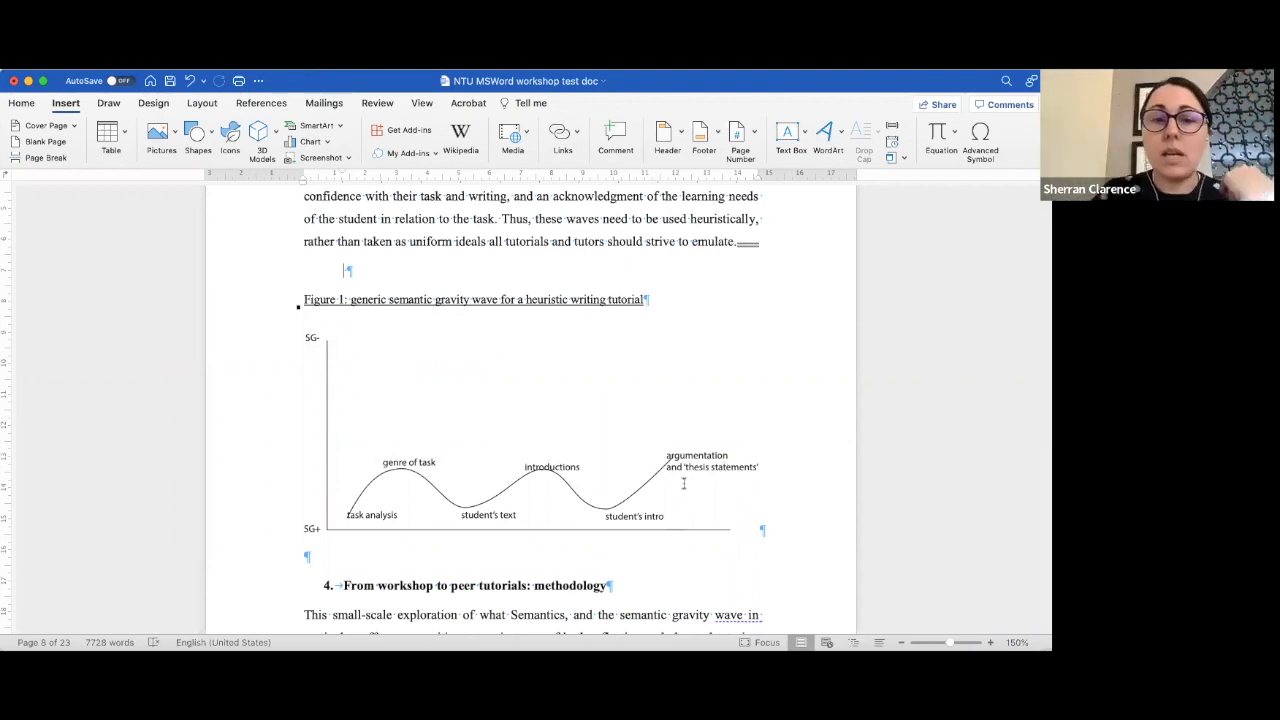
pyautogui.click(330, 556)
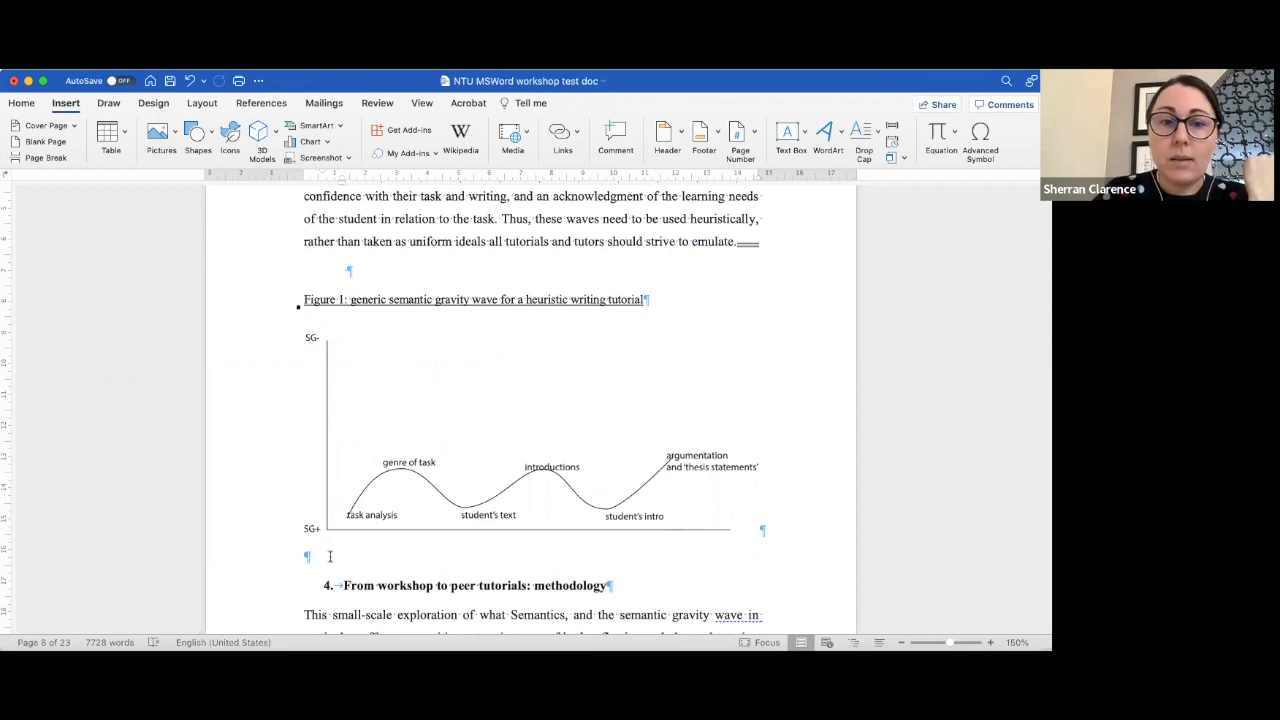
pyautogui.click(328, 557)
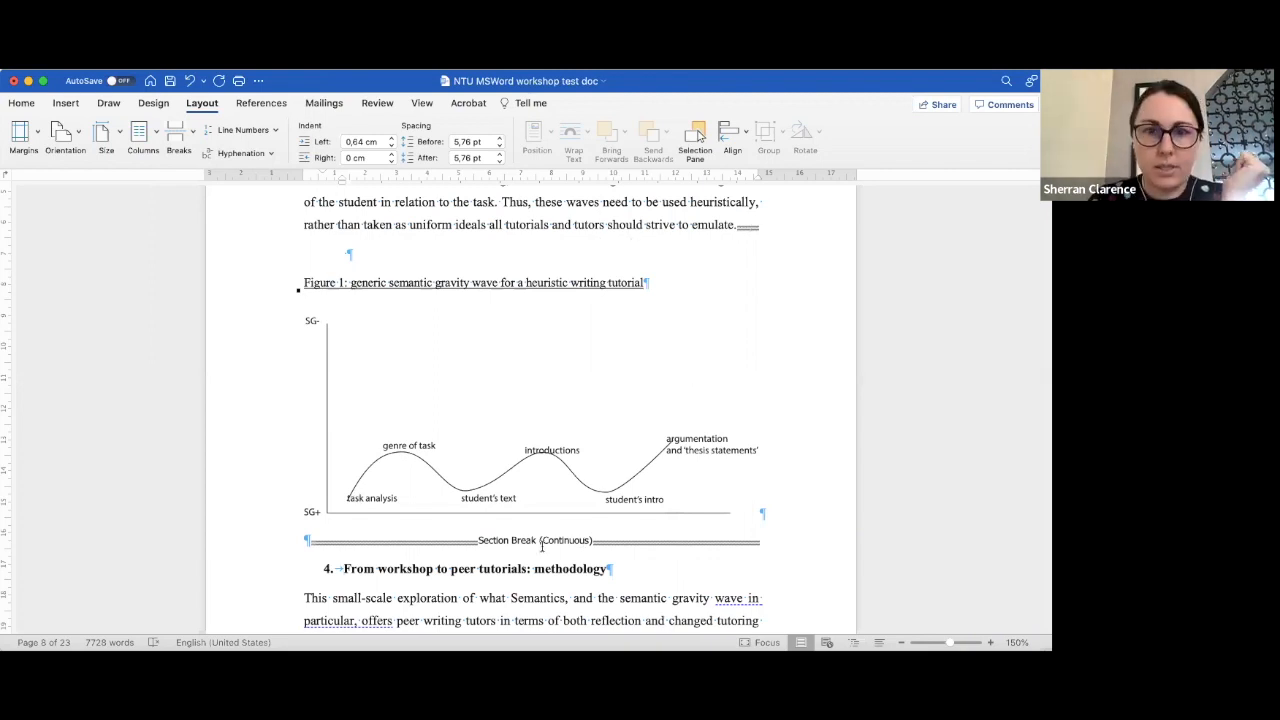
# Step: Set the page orientation of the section containing Figure 1 to landscape
pyautogui.click(496, 371)
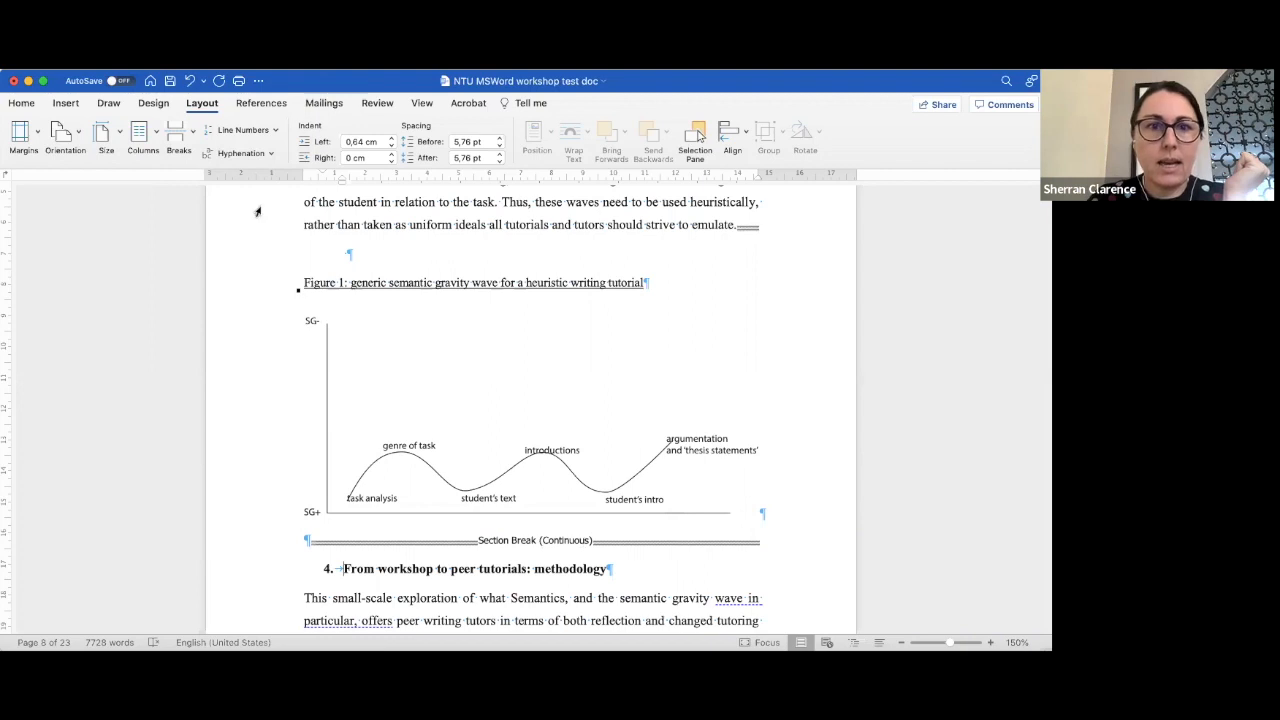
pyautogui.click(349, 245)
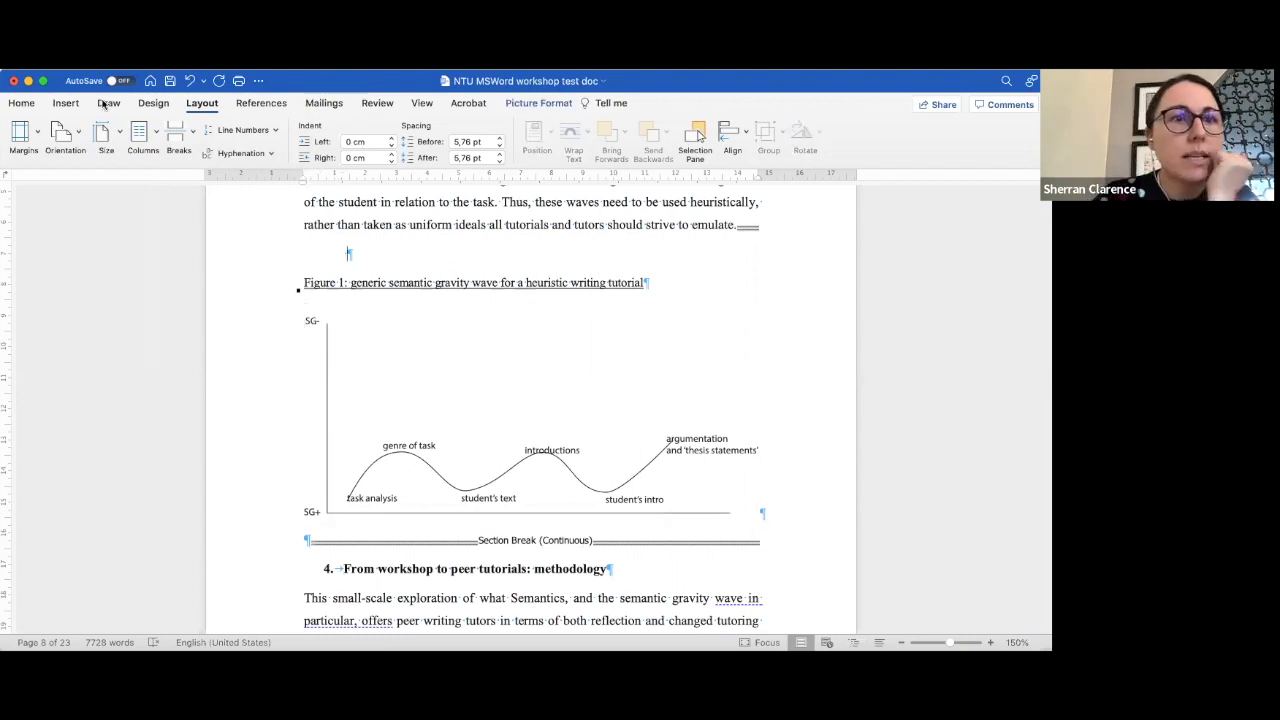
pyautogui.click(80, 192)
# Step: Examine the landscape Figure 1 page, its section break and the portrait page before it
pyautogui.scroll(-10, 460, 320)
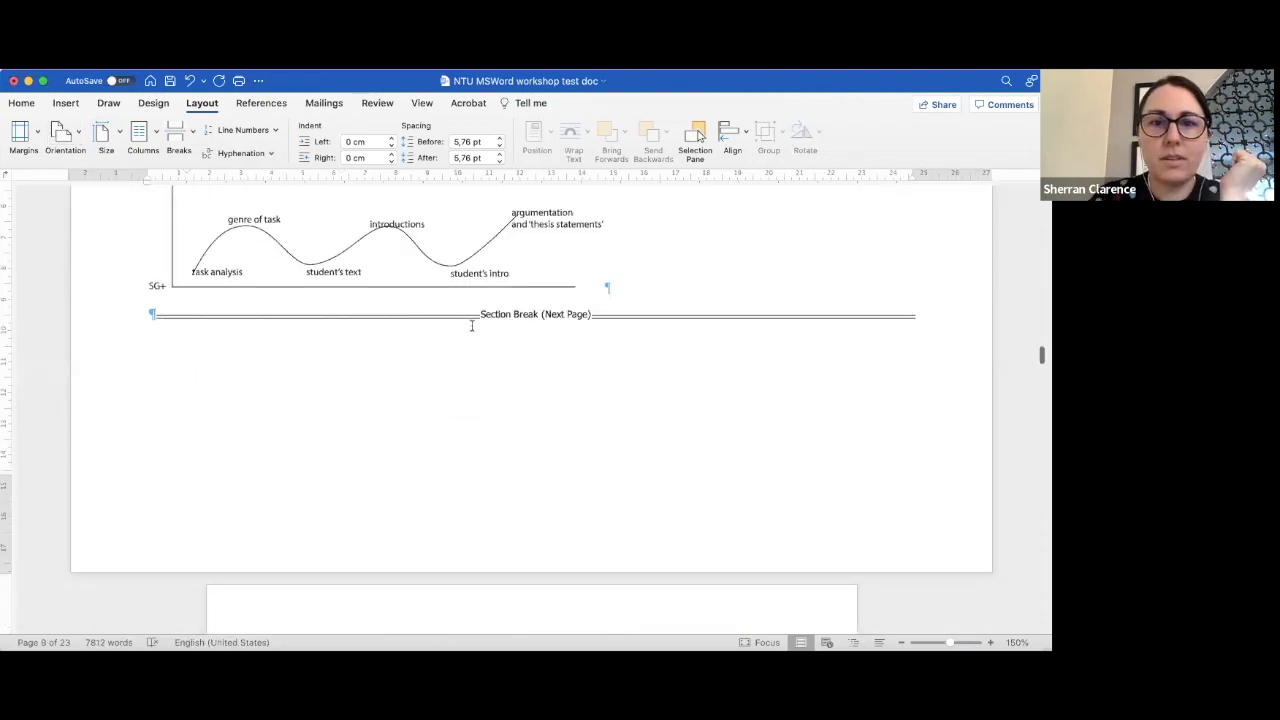
pyautogui.scroll(-4, 472, 326)
pyautogui.scroll(6, 472, 326)
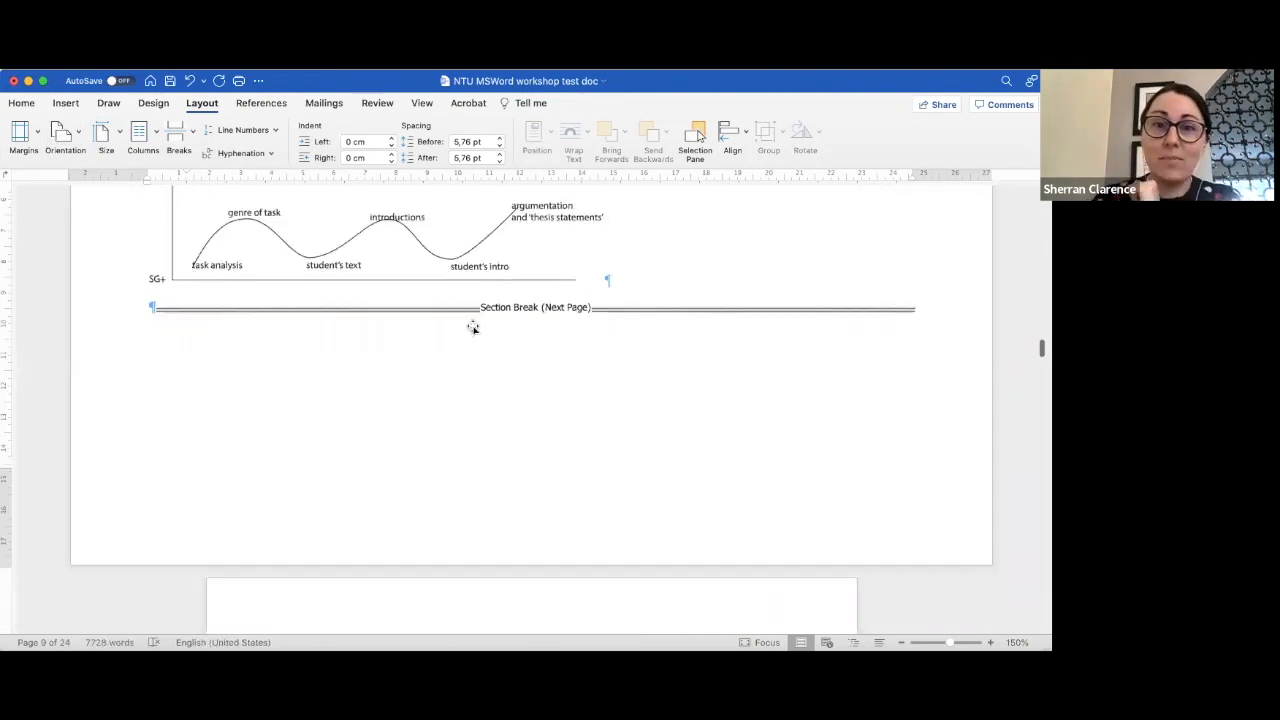
pyautogui.scroll(6, 474, 325)
pyautogui.scroll(7, 476, 324)
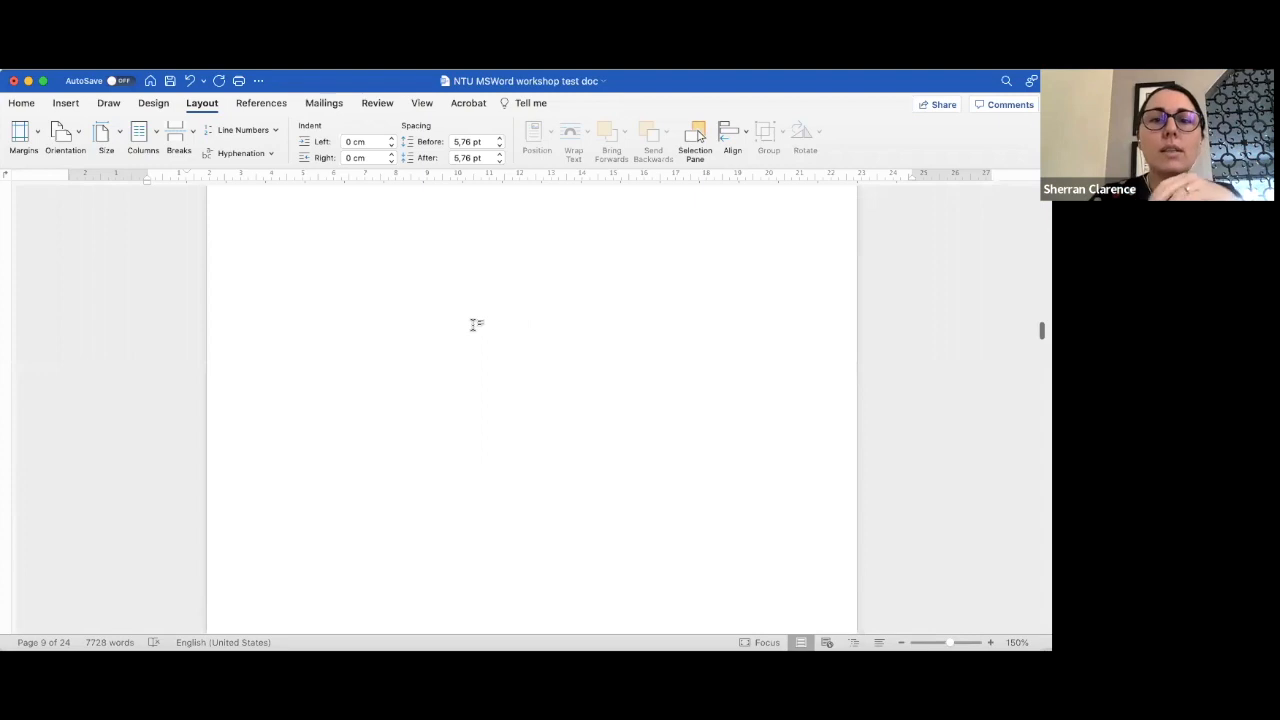
pyautogui.scroll(4, 472, 323)
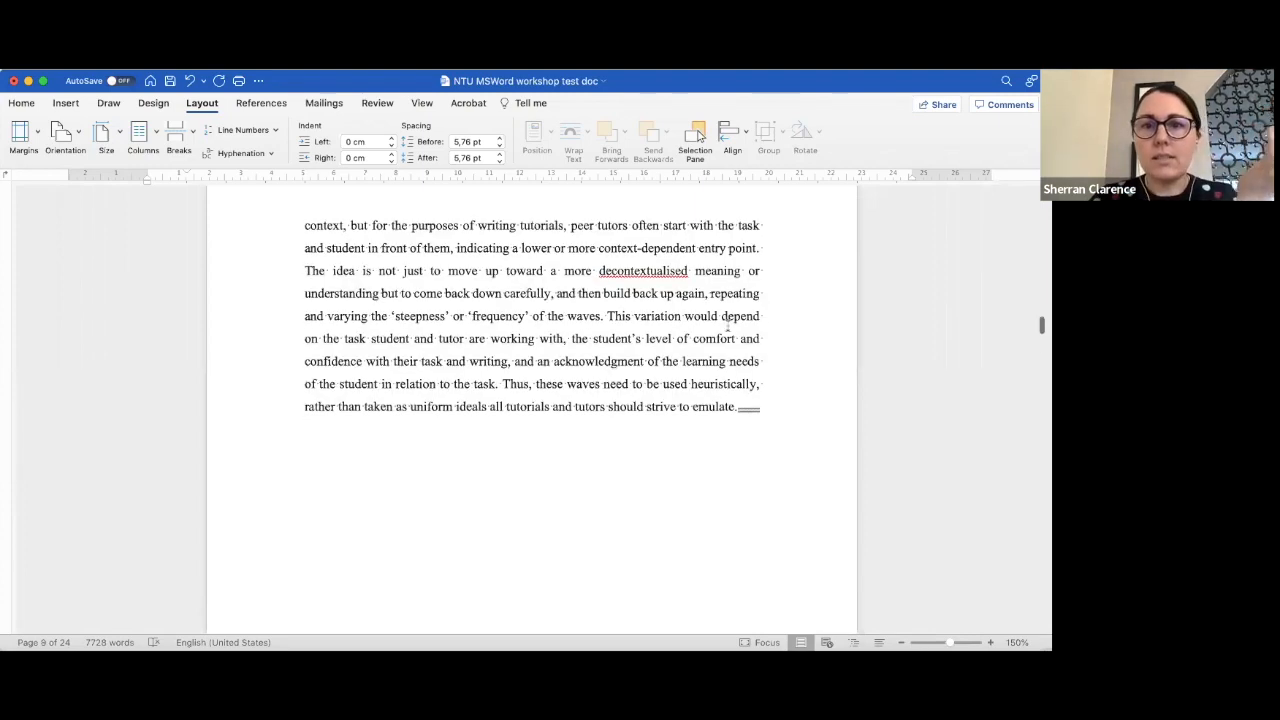
pyautogui.scroll(-2, 706, 356)
pyautogui.scroll(-3, 709, 350)
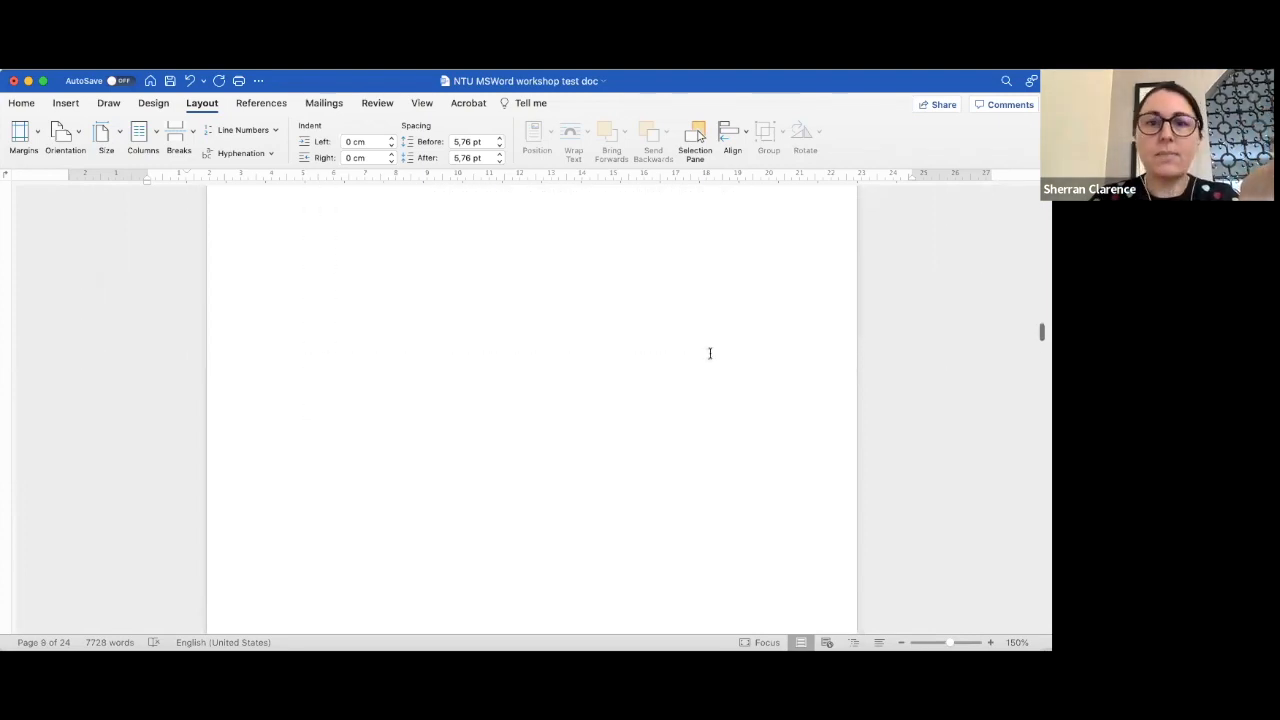
pyautogui.scroll(-4, 709, 351)
pyautogui.scroll(-3, 635, 312)
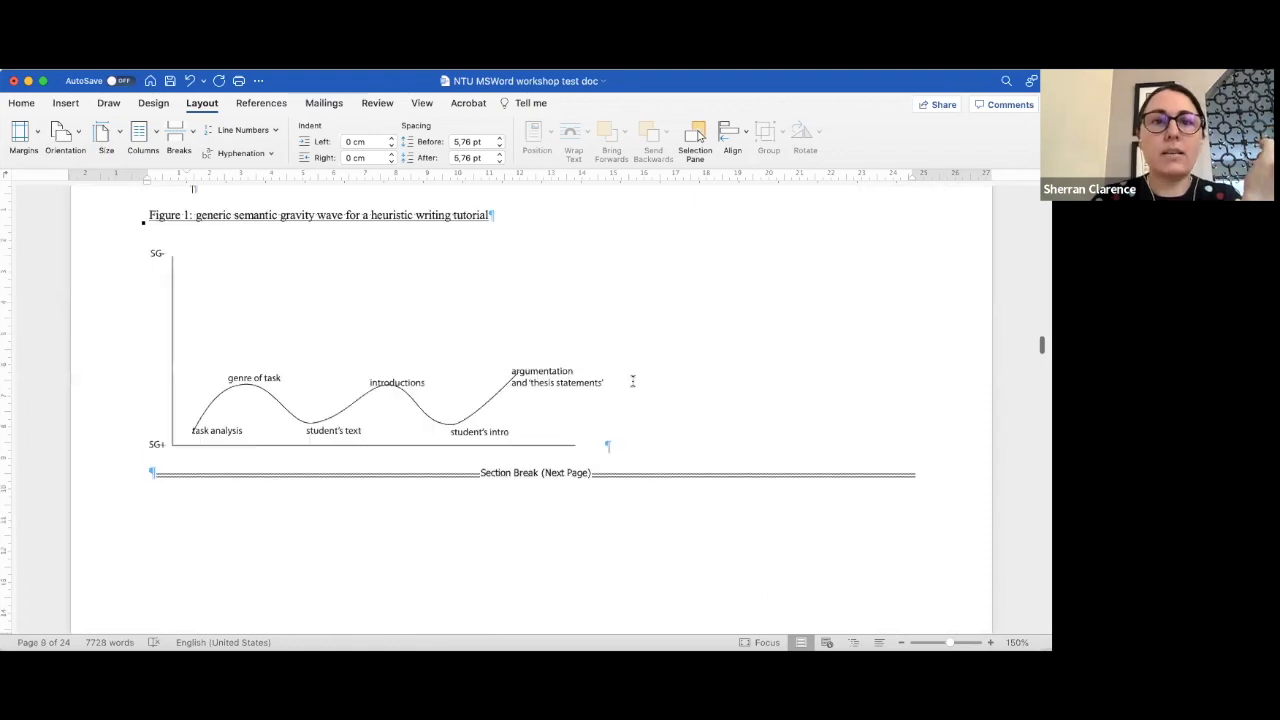
# Step: Enlarge the Figure 1 diagram proportionally so it nearly fills the width between the landscape page's margins
pyautogui.click(607, 452)
pyautogui.moveTo(607, 452); pyautogui.dragTo(691, 486)
pyautogui.moveTo(845, 582); pyautogui.dragTo(846, 582)
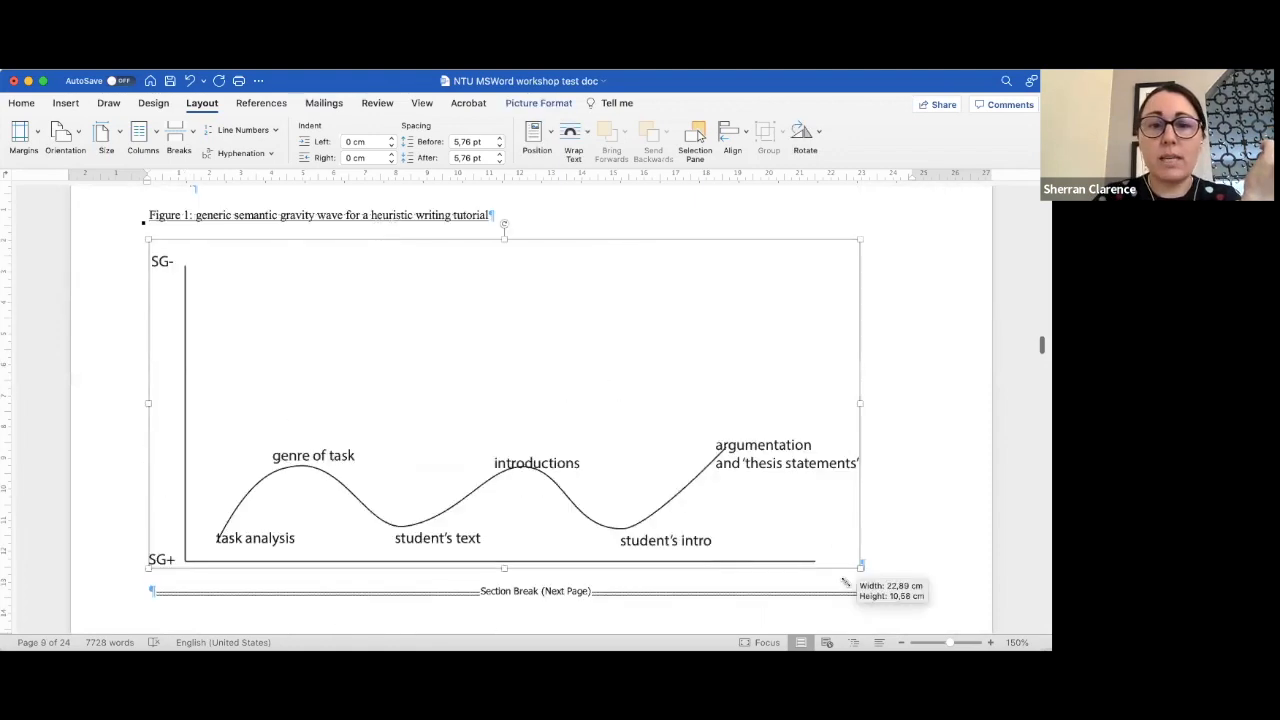
pyautogui.click(1008, 490)
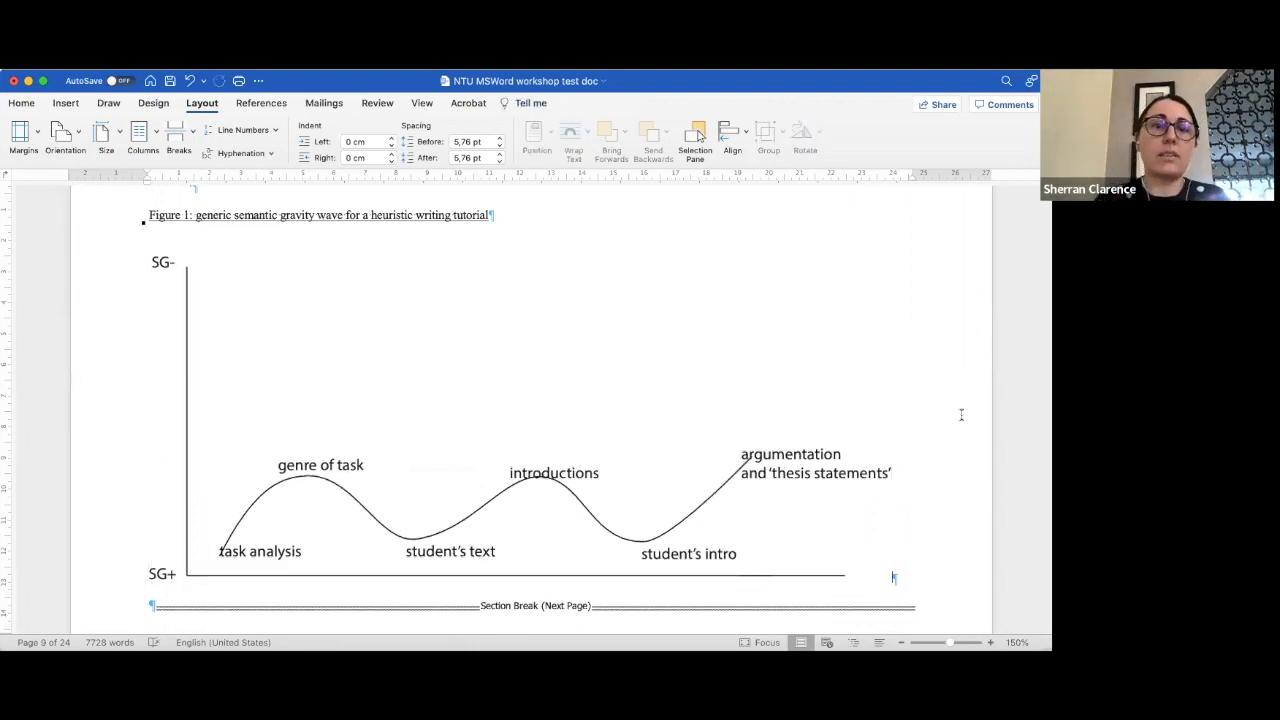
# Step: Insert six empty paragraphs above the Figure 2 caption to move it onto the page with its image
pyautogui.scroll(-2, 961, 414)
pyautogui.scroll(-1, 961, 414)
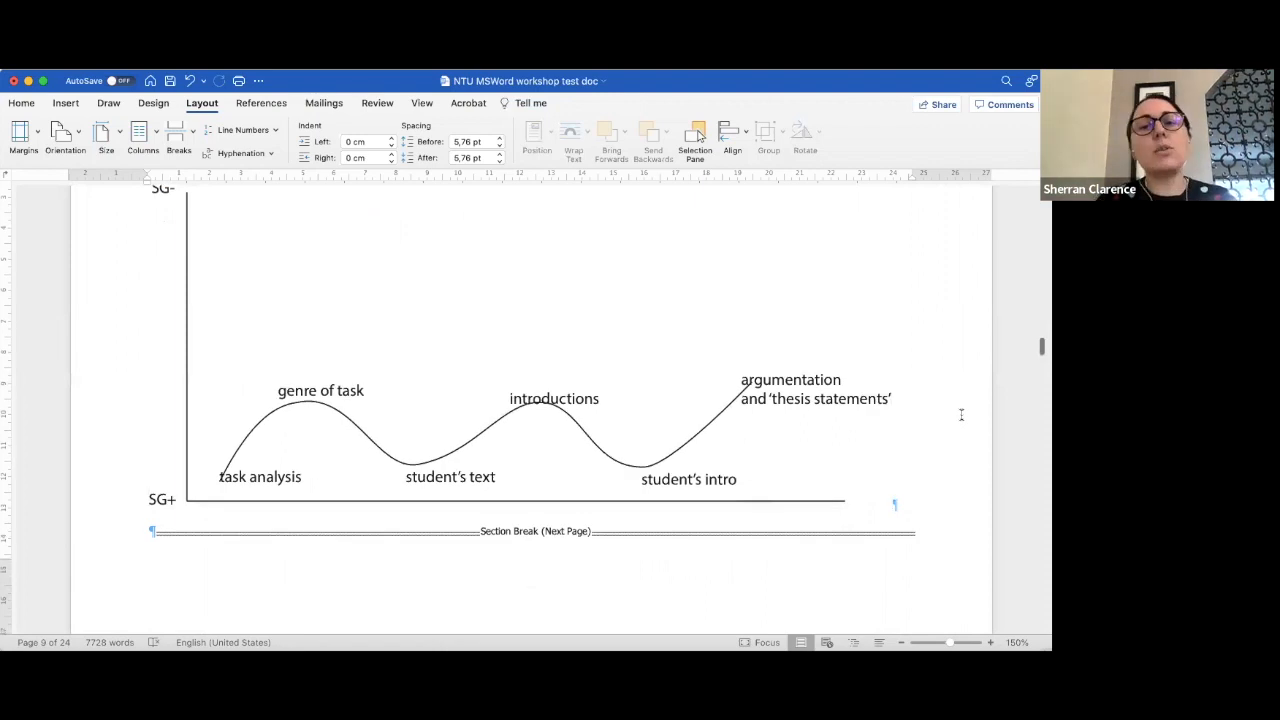
pyautogui.scroll(-5, 961, 414)
pyautogui.scroll(-2, 632, 294)
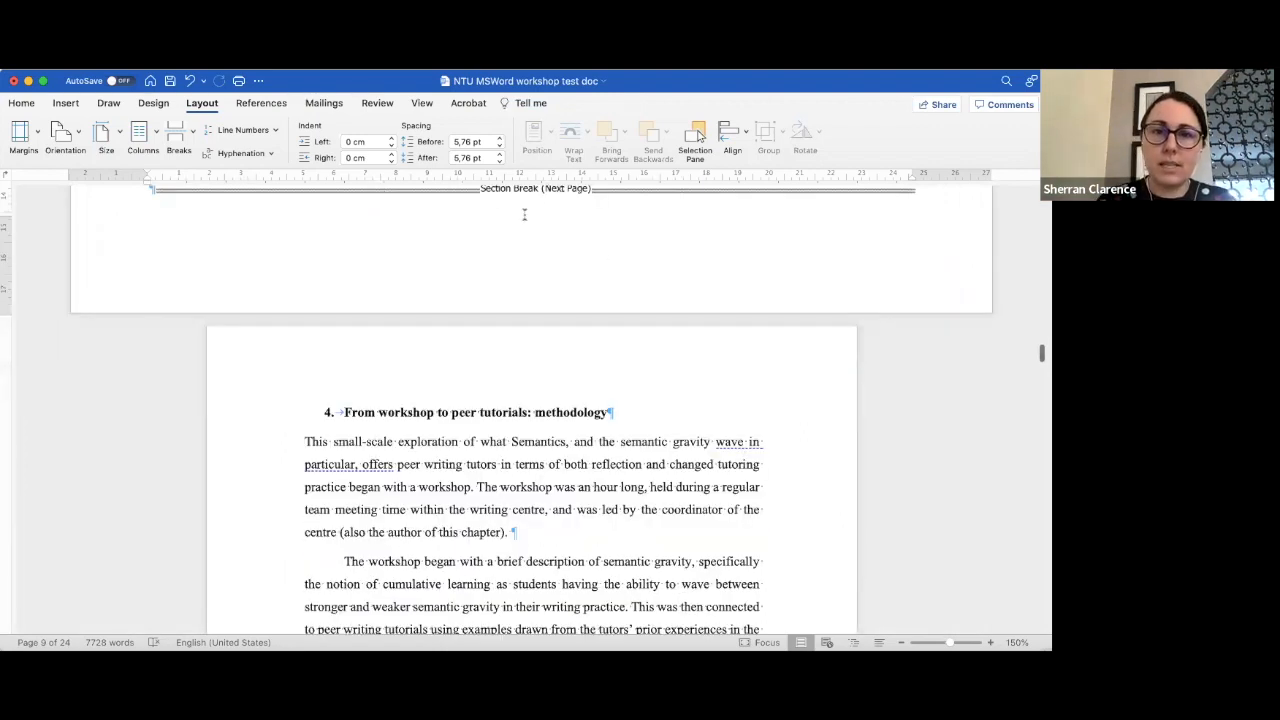
pyautogui.scroll(-1, 525, 231)
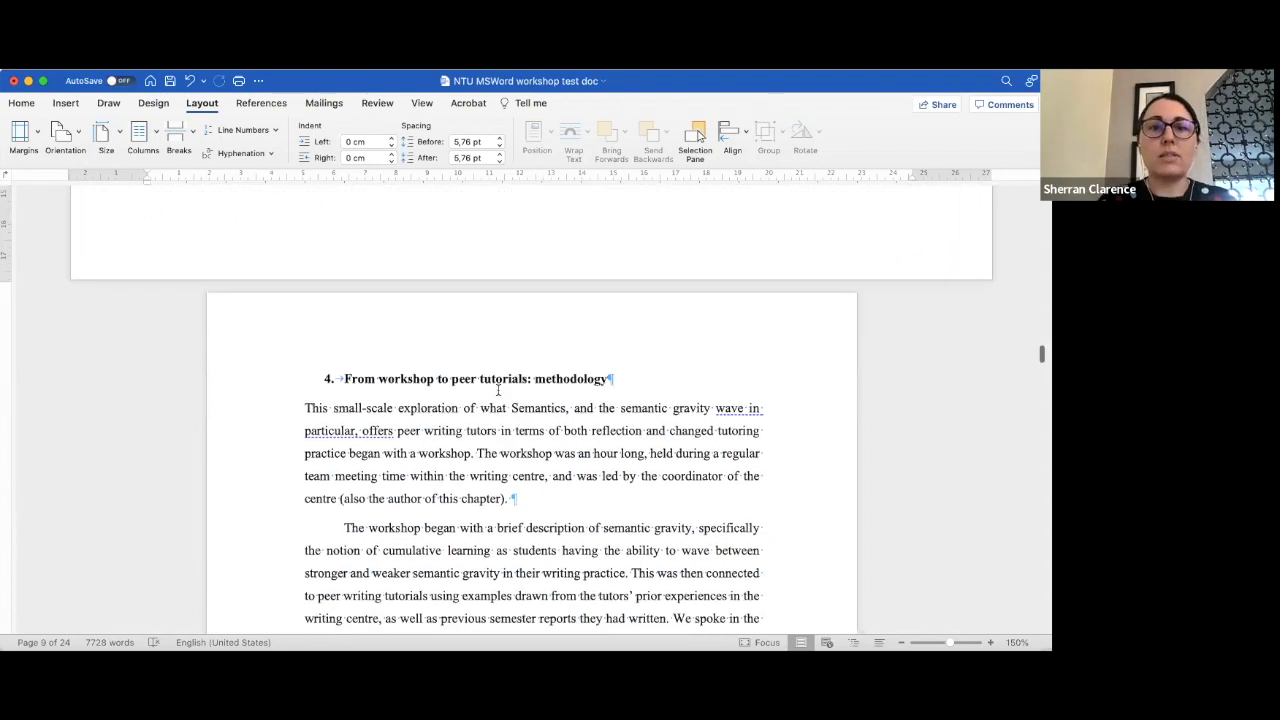
pyautogui.scroll(-2, 497, 390)
pyautogui.scroll(-10, 497, 390)
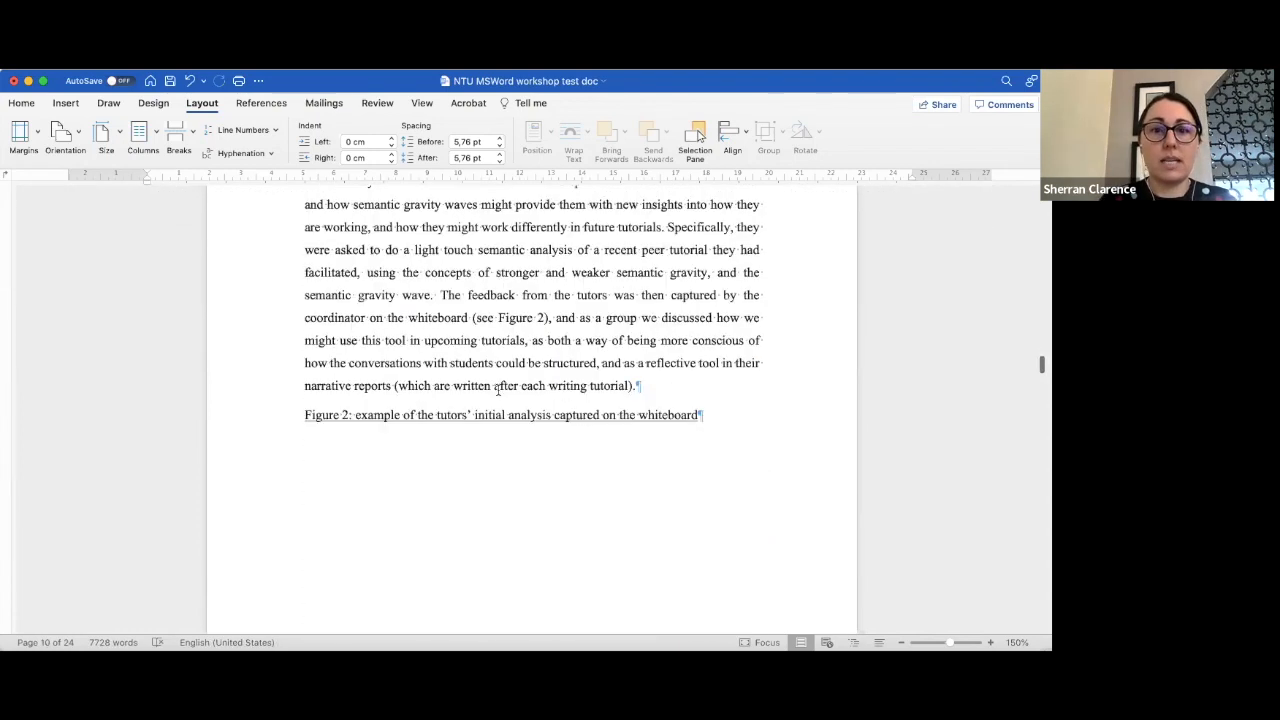
pyautogui.scroll(-5, 497, 390)
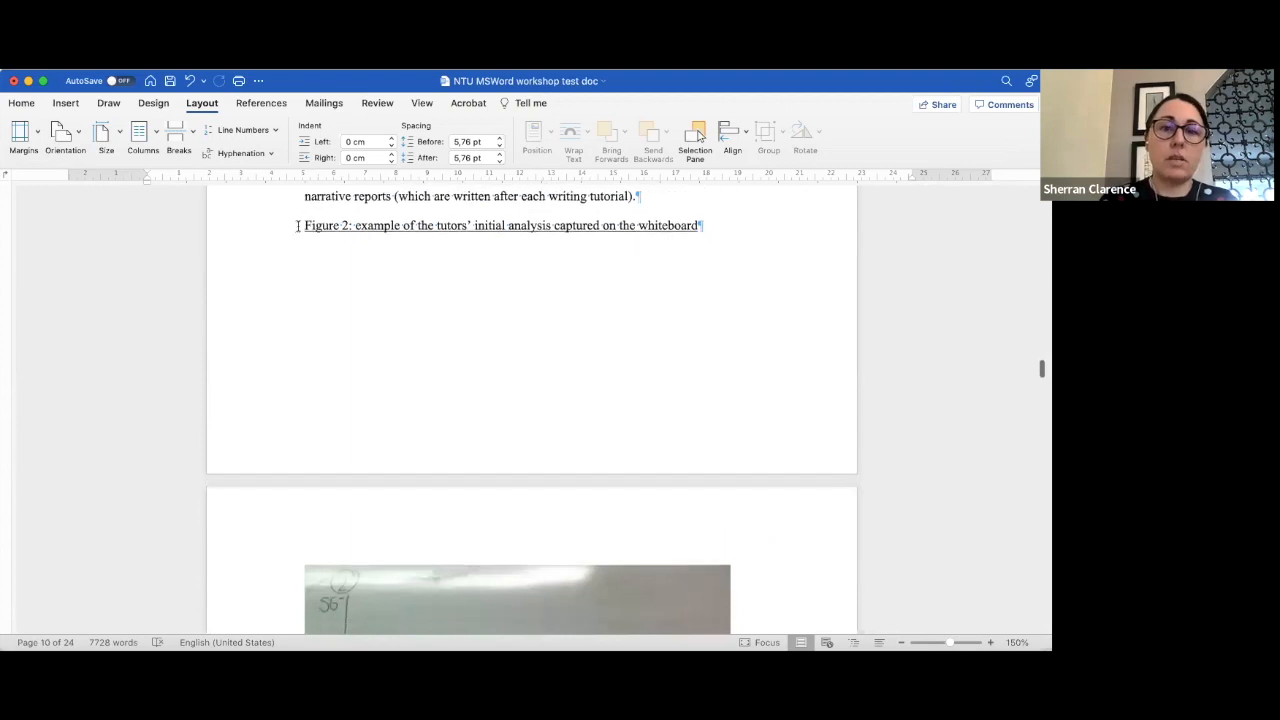
pyautogui.press('Return')
pyautogui.press('Return')
pyautogui.press('Return')
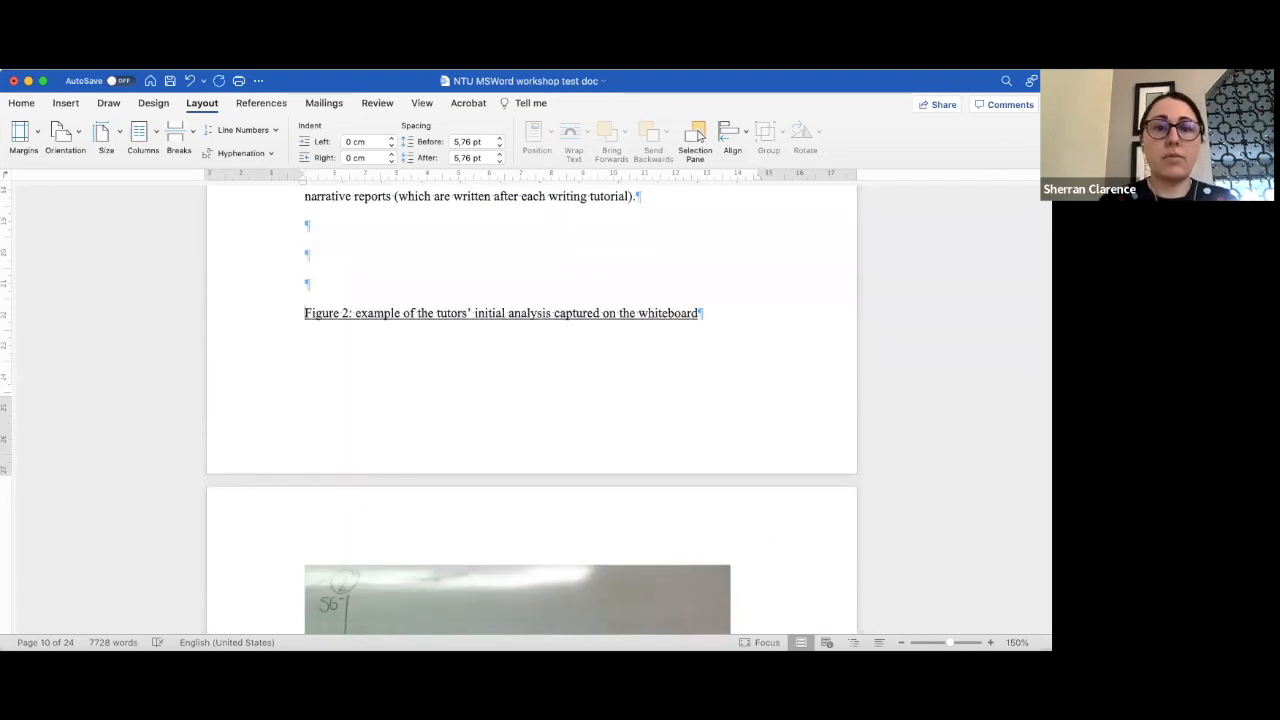
pyautogui.press('Return')
pyautogui.press('Return')
pyautogui.press('Return')
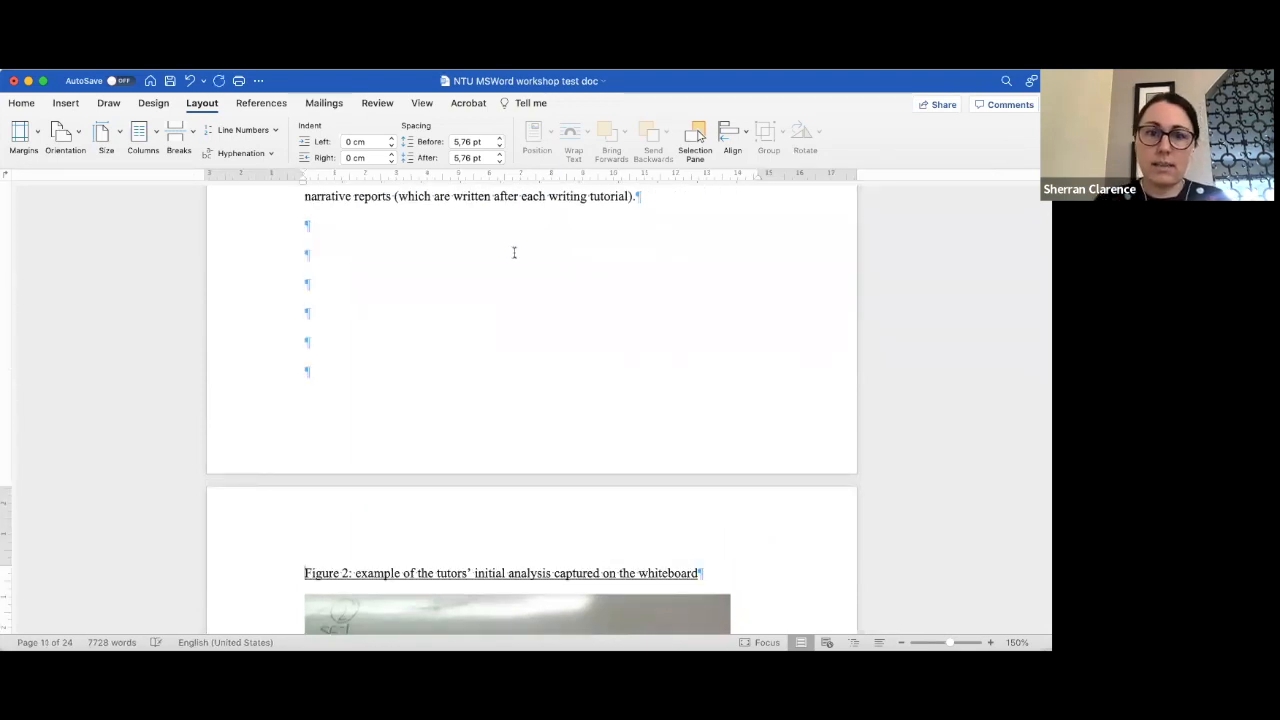
# Step: Examine the layout of the Figure 2 page and its following text, returning through the Figure 1 page
pyautogui.scroll(-5, 514, 253)
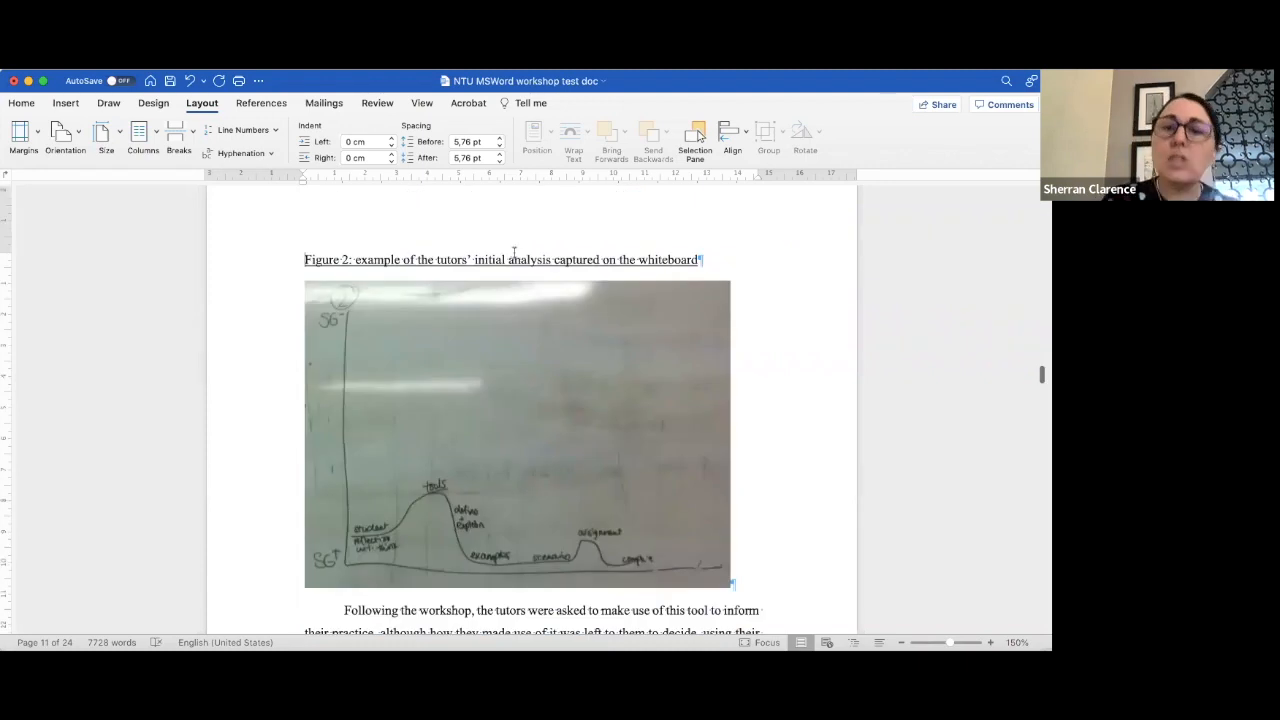
pyautogui.scroll(-6, 514, 253)
pyautogui.scroll(1, 517, 255)
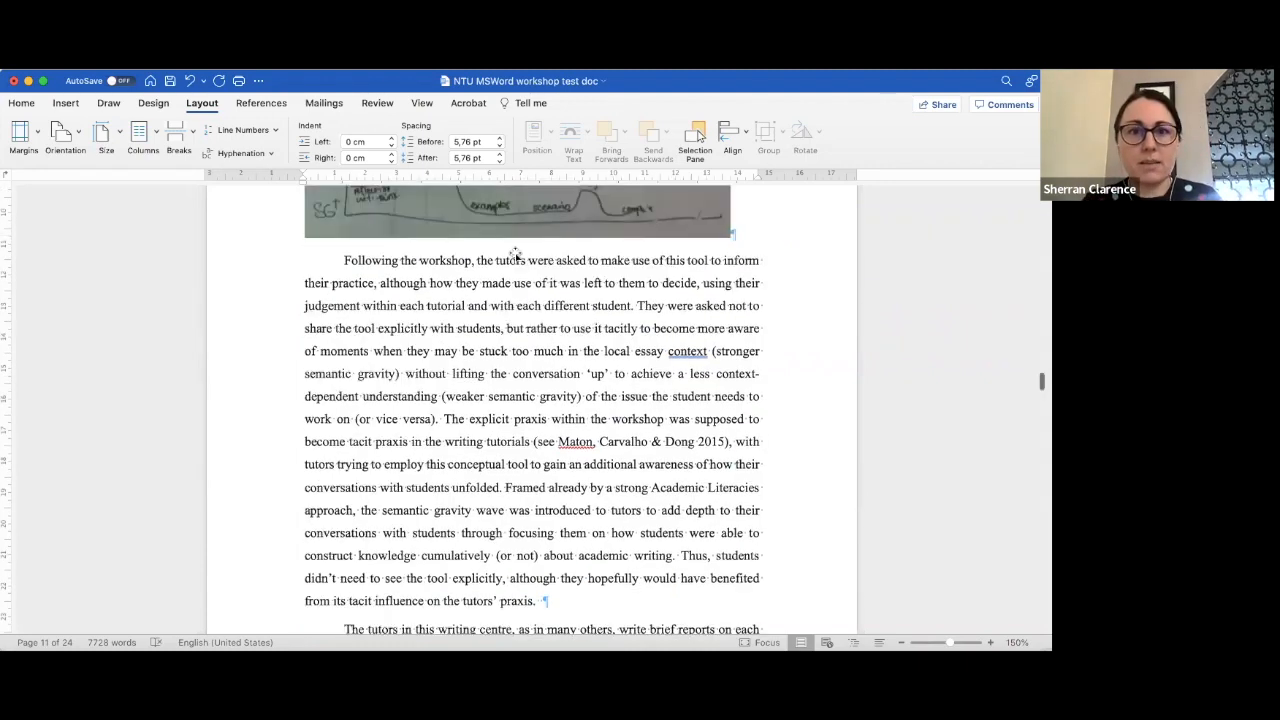
pyautogui.scroll(10, 514, 253)
pyautogui.scroll(15, 514, 253)
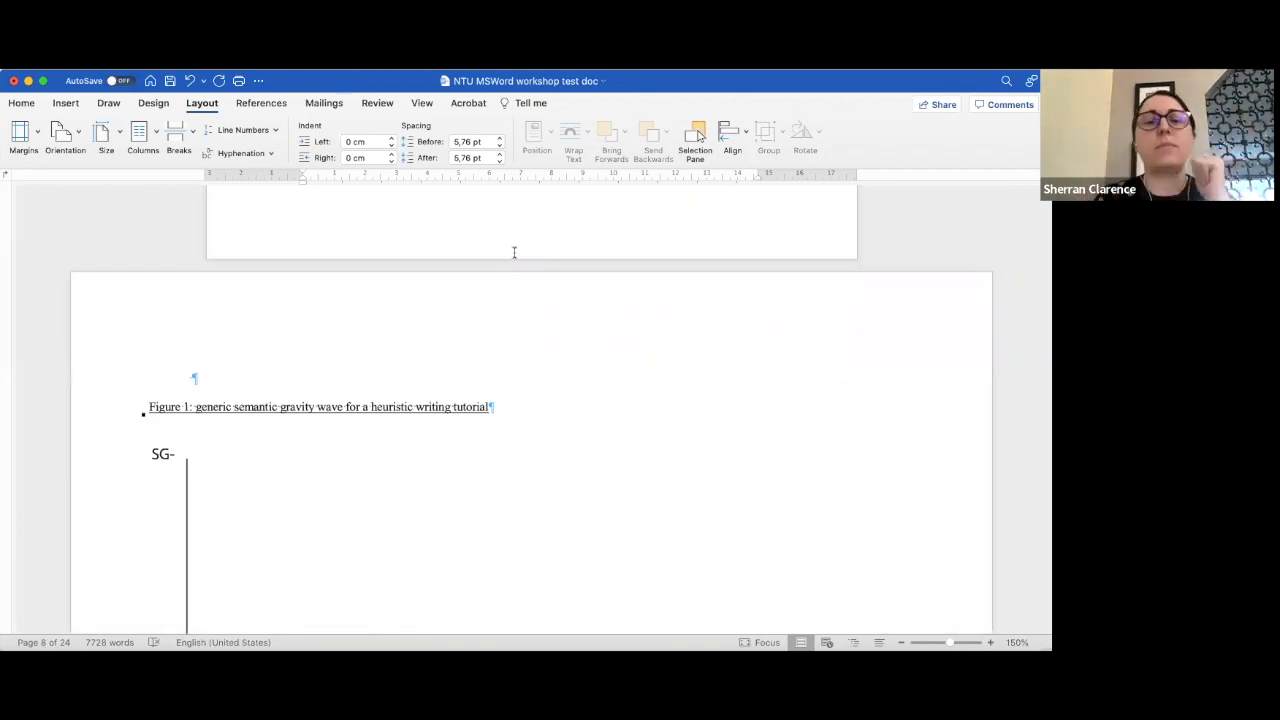
pyautogui.scroll(5, 514, 253)
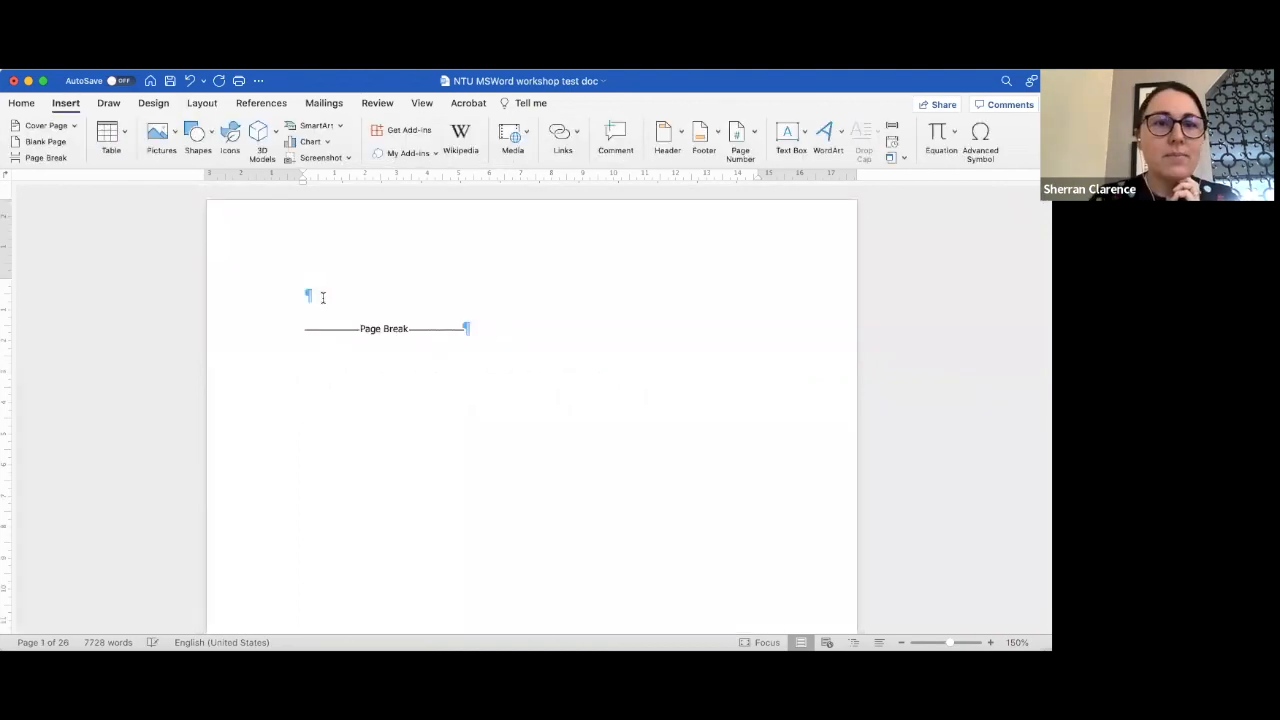
# Step: Add the heading "Acknowledgements" on its own line before the page break on page 1
pyautogui.press('Down')
pyautogui.write('Ackno')
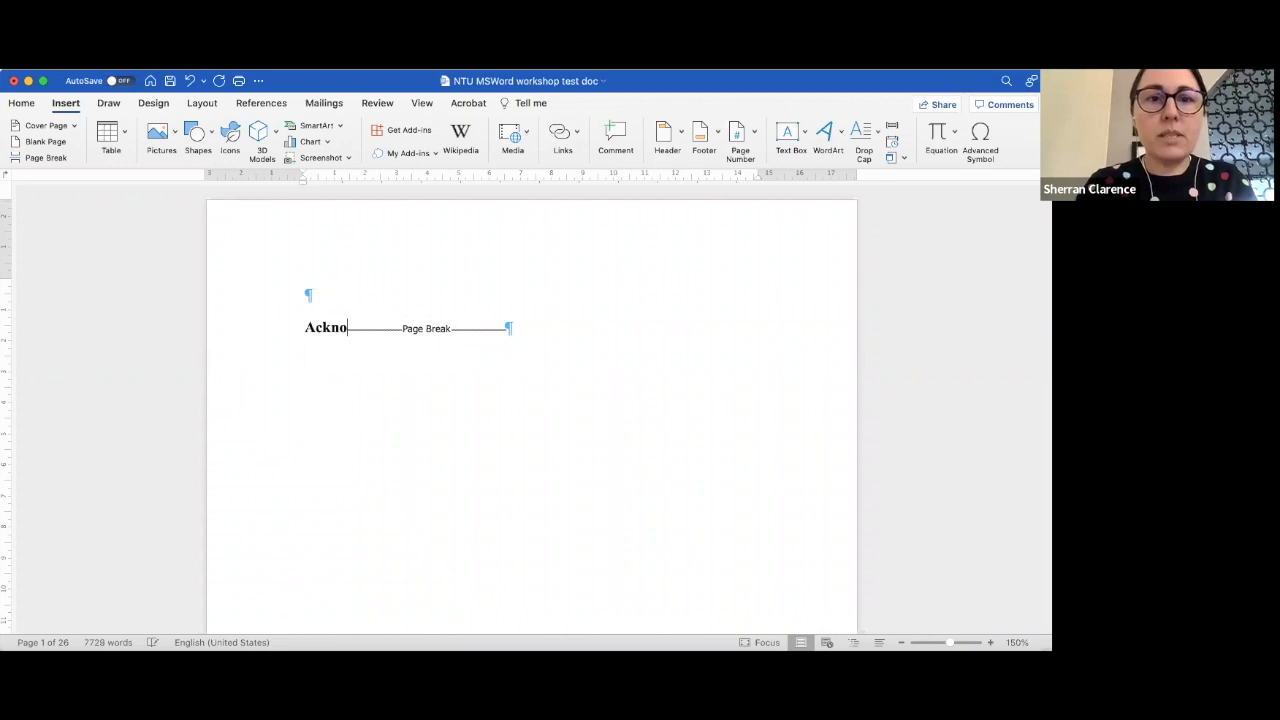
pyautogui.write('wledgements')
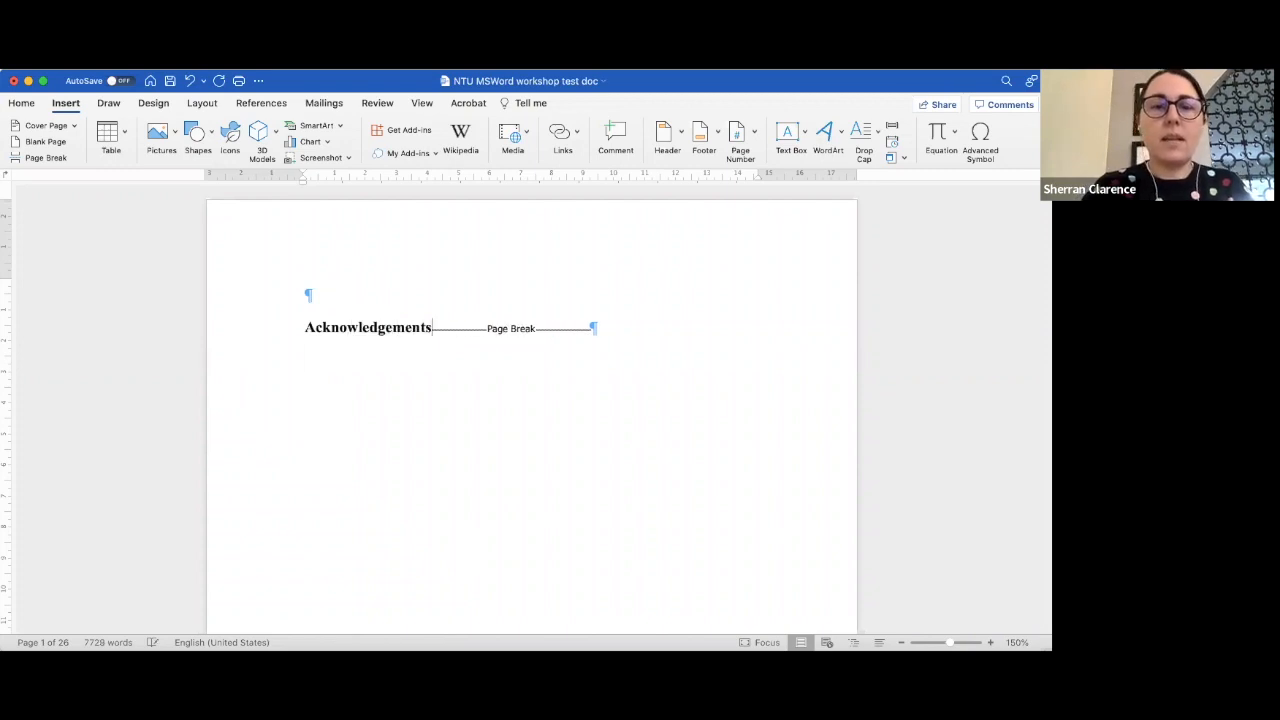
pyautogui.scroll(-2, 420, 490)
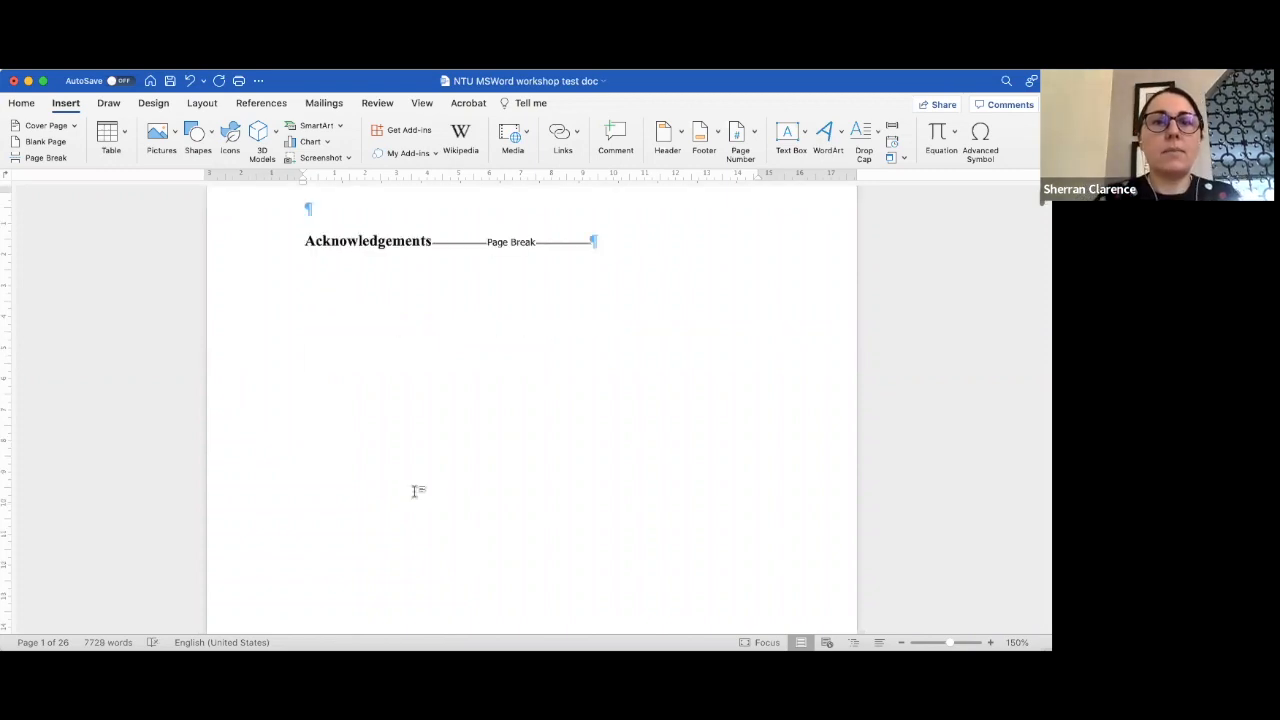
pyautogui.press('Return')
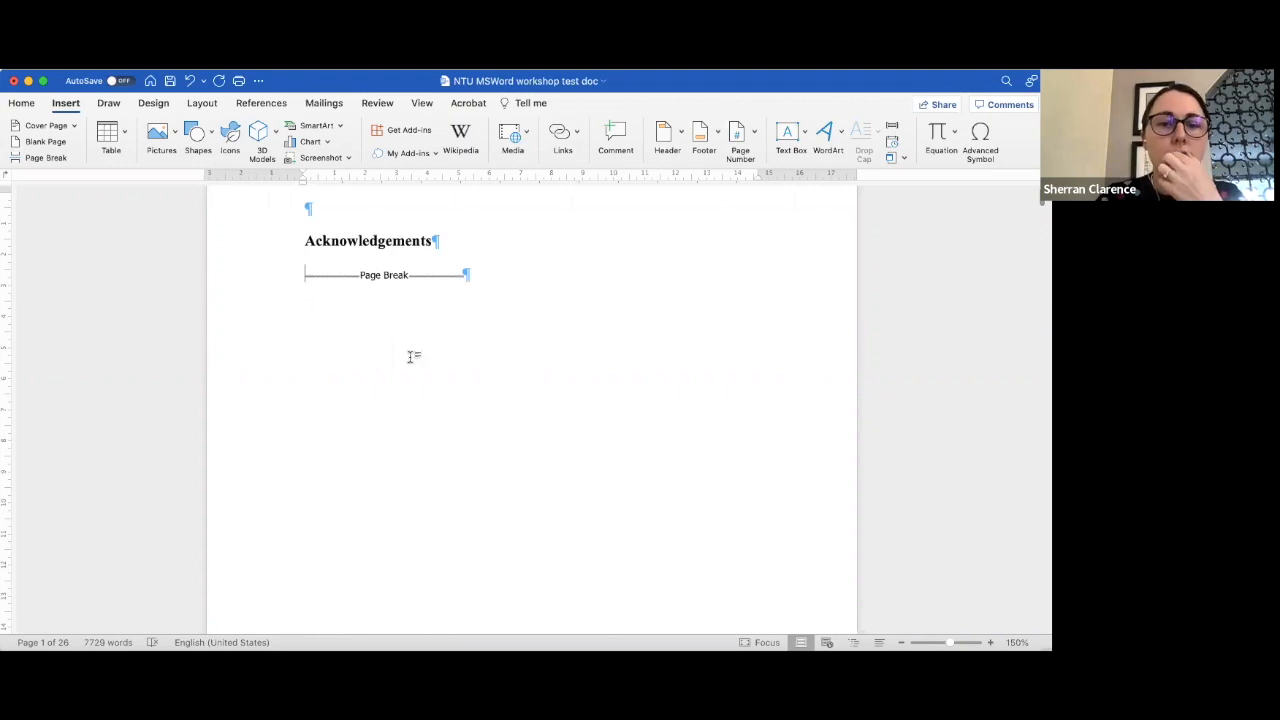
# Step: Place the insertion point in the empty first paragraph of page 2, above its page break
pyautogui.scroll(-15, 410, 357)
pyautogui.scroll(4, 429, 248)
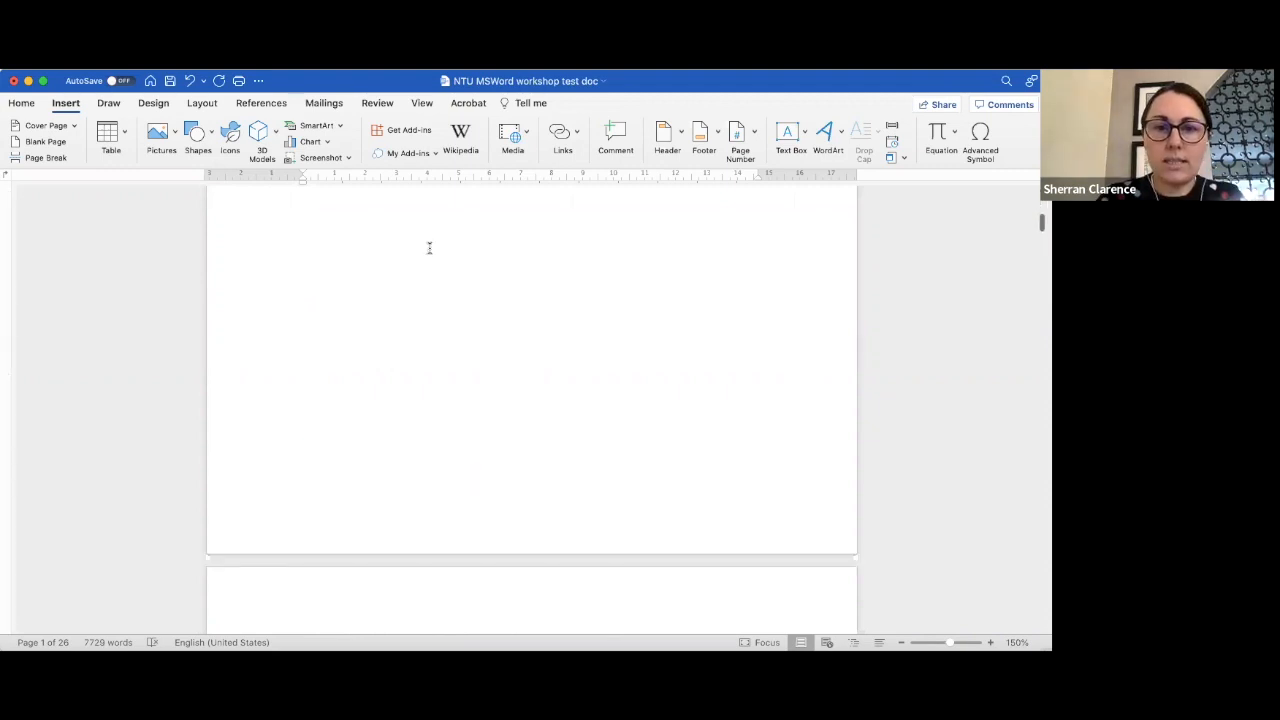
pyautogui.scroll(-5, 429, 248)
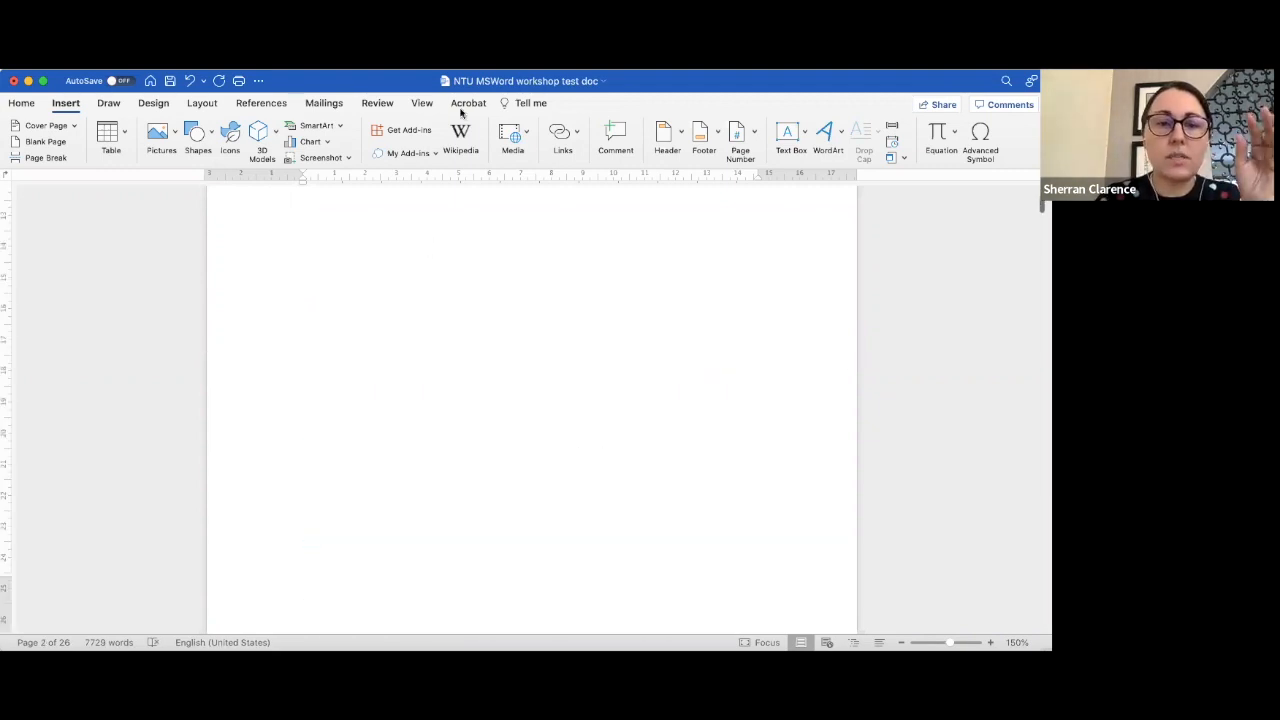
pyautogui.scroll(-2, 461, 113)
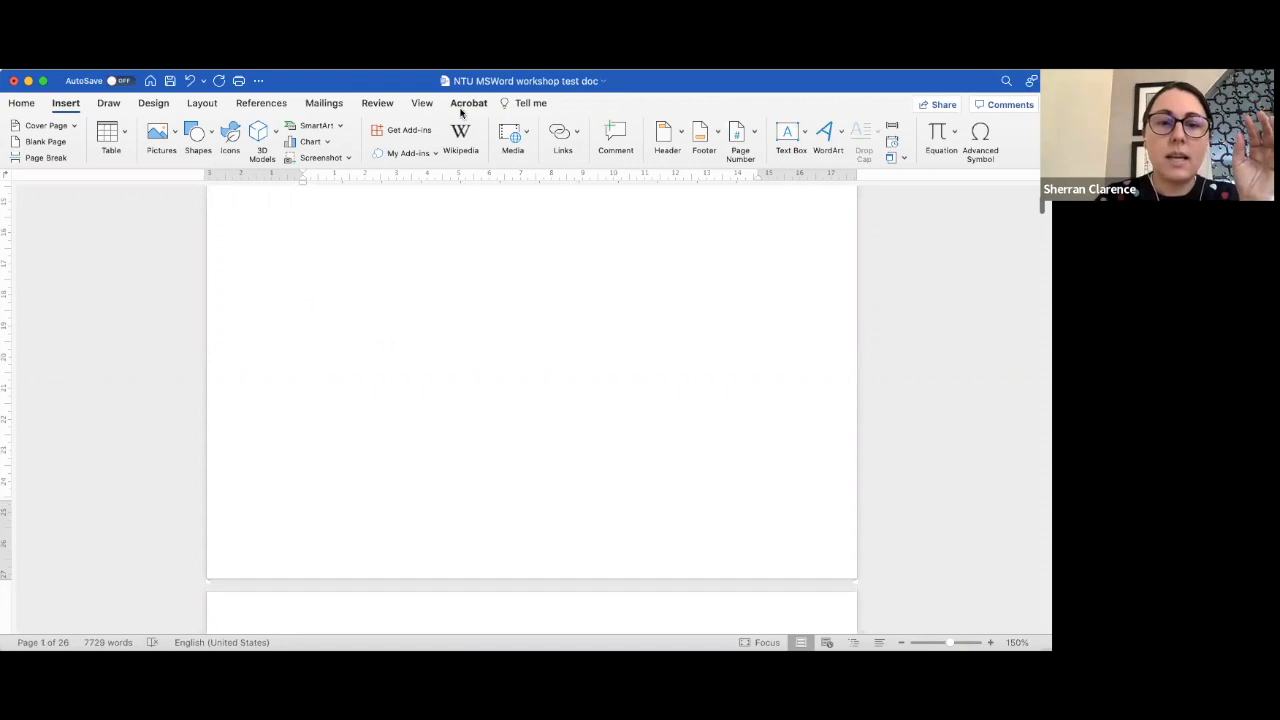
pyautogui.scroll(-6, 306, 420)
pyautogui.click(309, 402)
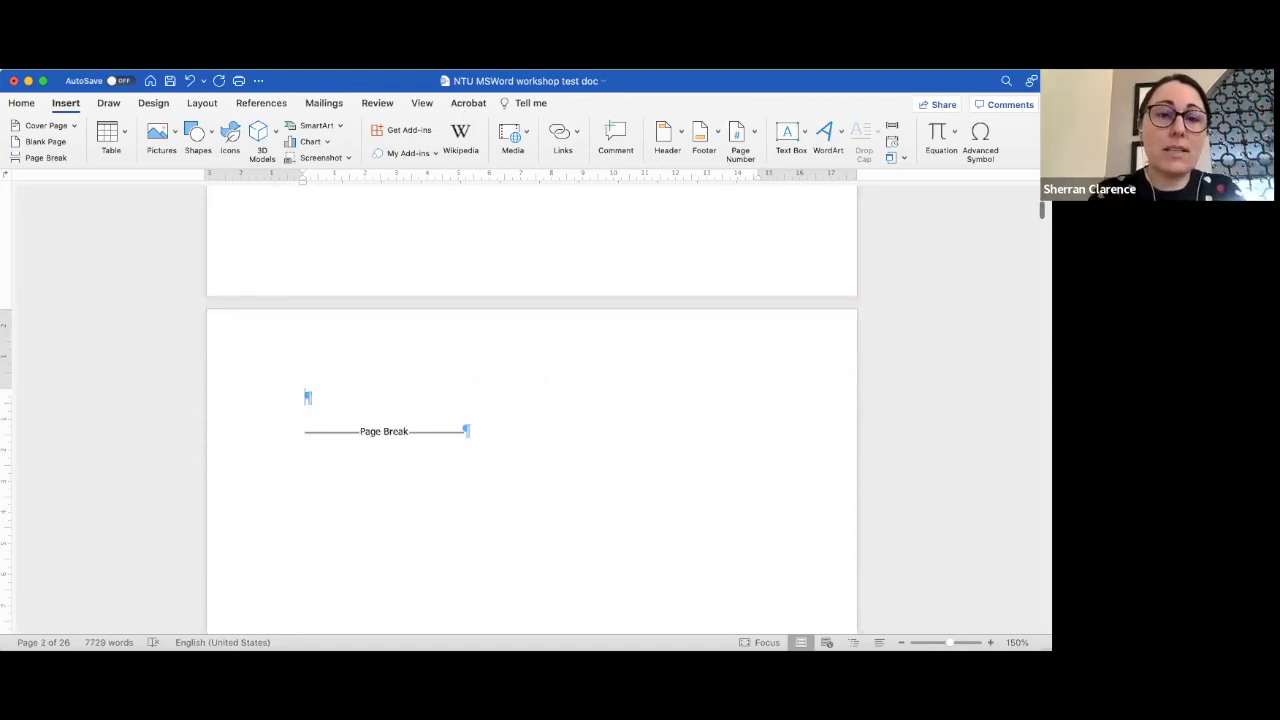
pyautogui.write('Abstra')
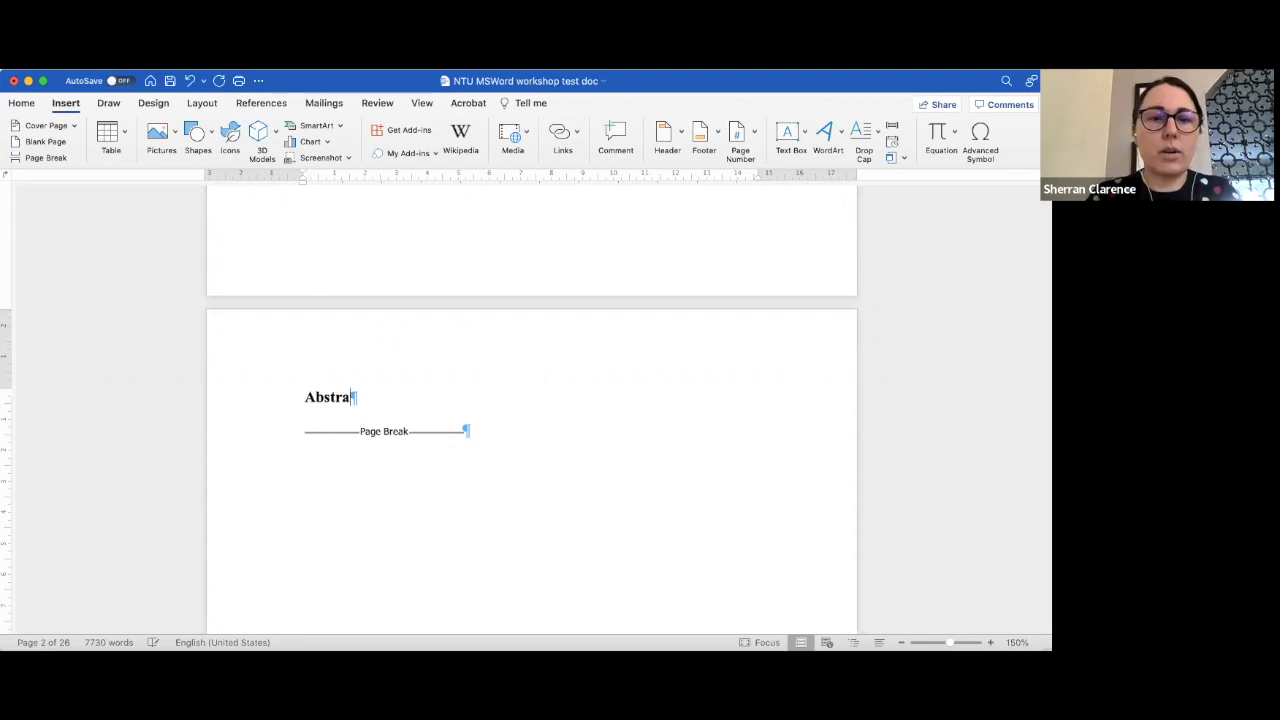
pyautogui.press('BackSpace')
pyautogui.press('BackSpace')
pyautogui.press('BackSpace')
pyautogui.press('BackSpace')
pyautogui.press('BackSpace')
pyautogui.press('BackSpace')
# Step: Enter the heading "List of Figures and tables" above the page break on page 2
pyautogui.write('List o')
pyautogui.write('f Fi')
pyautogui.write('c')
pyautogui.write('ures')
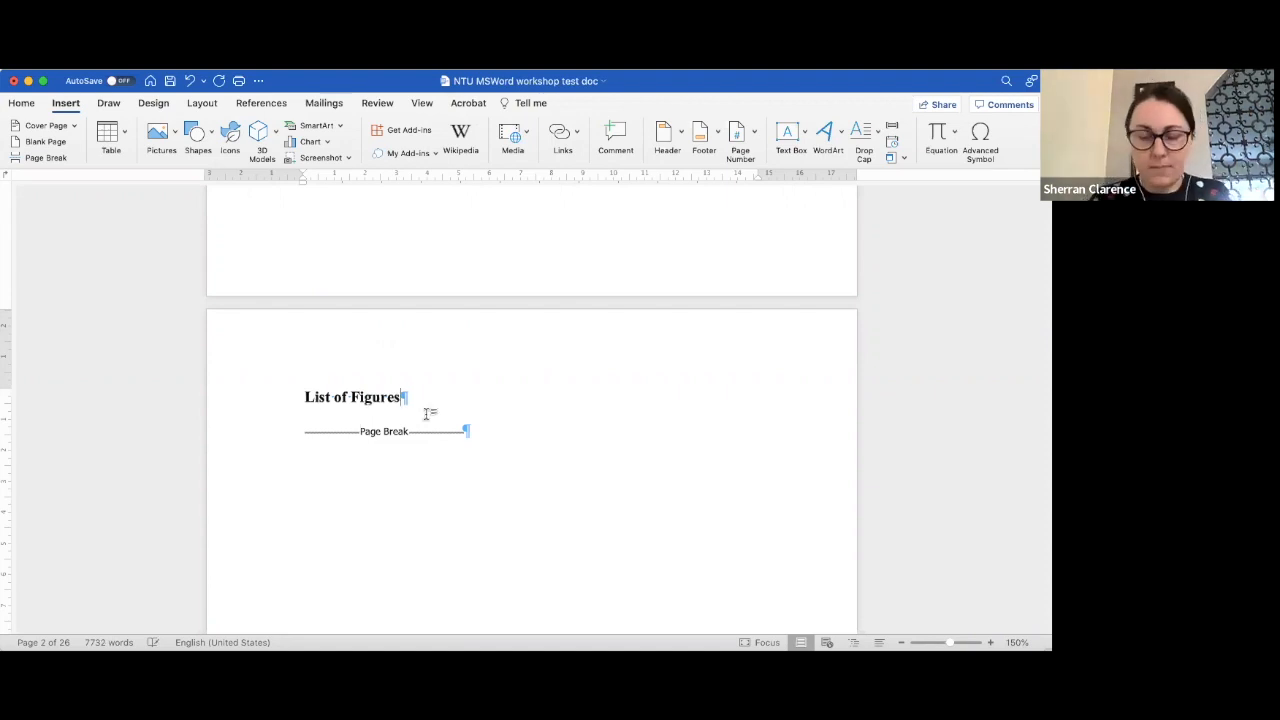
pyautogui.write(' and tables')
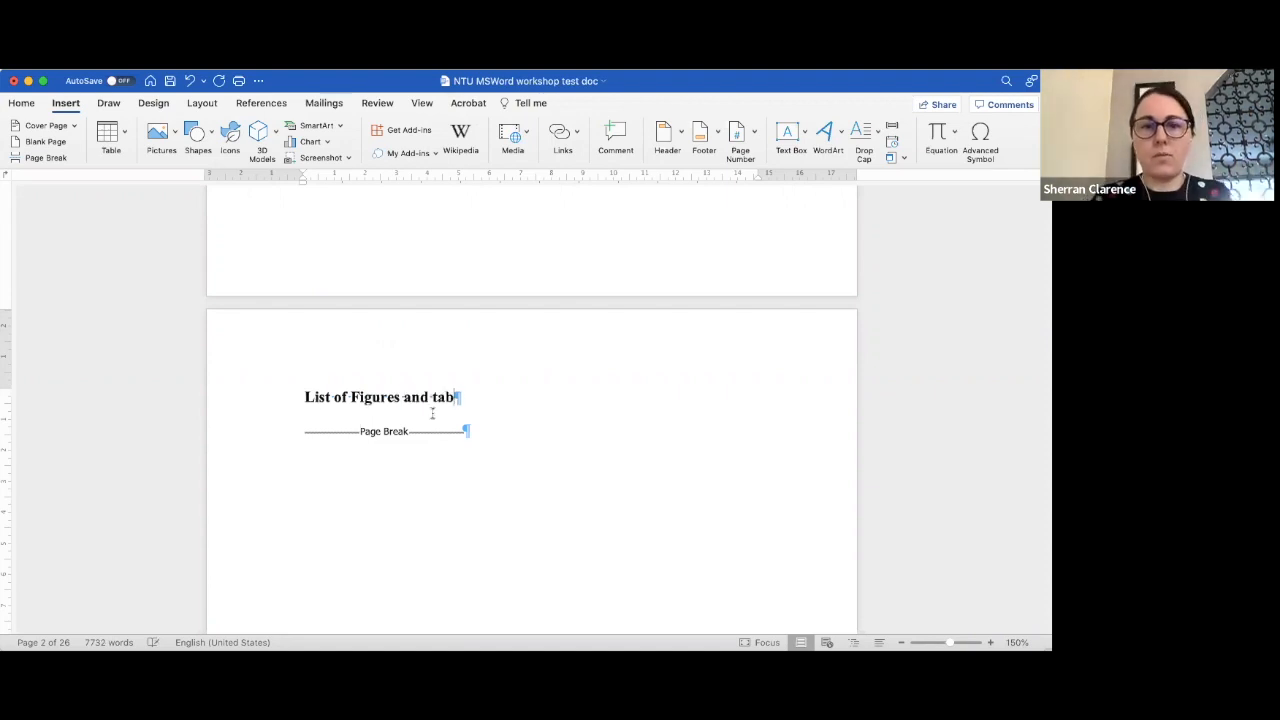
# Step: Complete the page 2 heading so it reads "List of Figures and Tables", with a capital T
pyautogui.click(441, 397)
pyautogui.press('BackSpace')
pyautogui.press('BackSpace')
pyautogui.write('Tables')
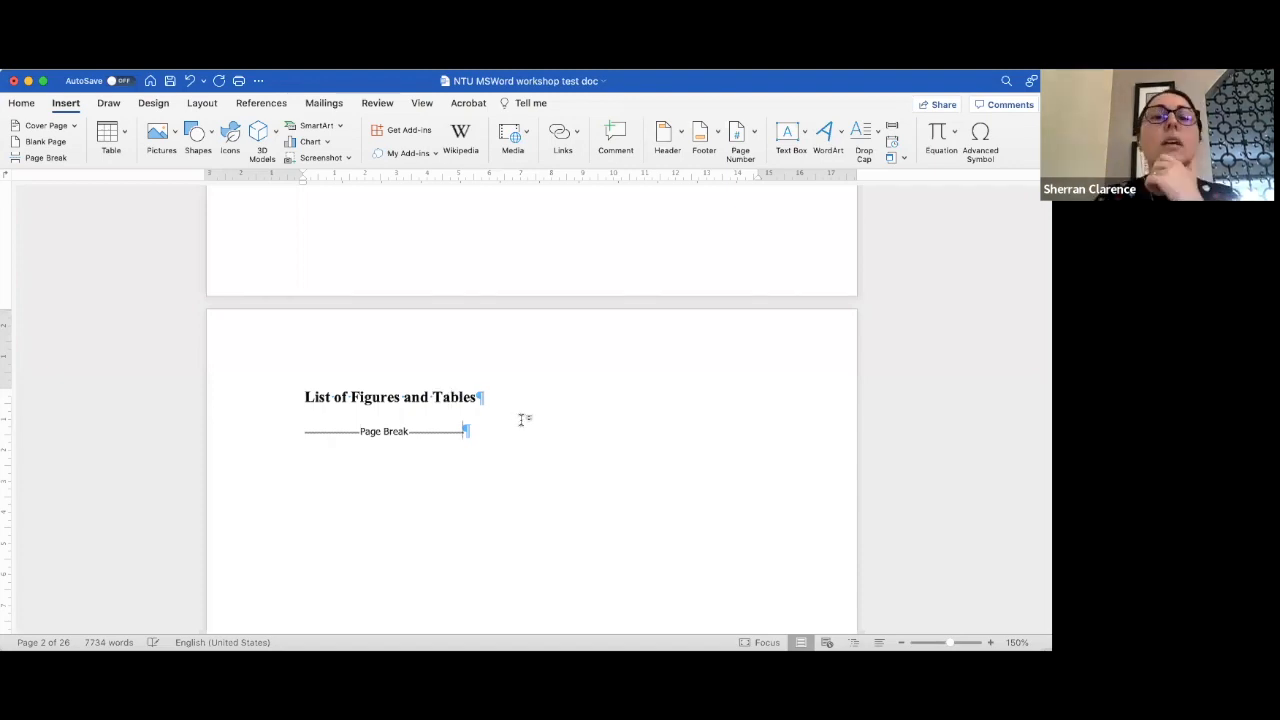
# Step: Examine the front-matter pages from the Acknowledgements heading through to the start of Chapter 1
pyautogui.scroll(10, 521, 420)
pyautogui.scroll(-1, 521, 420)
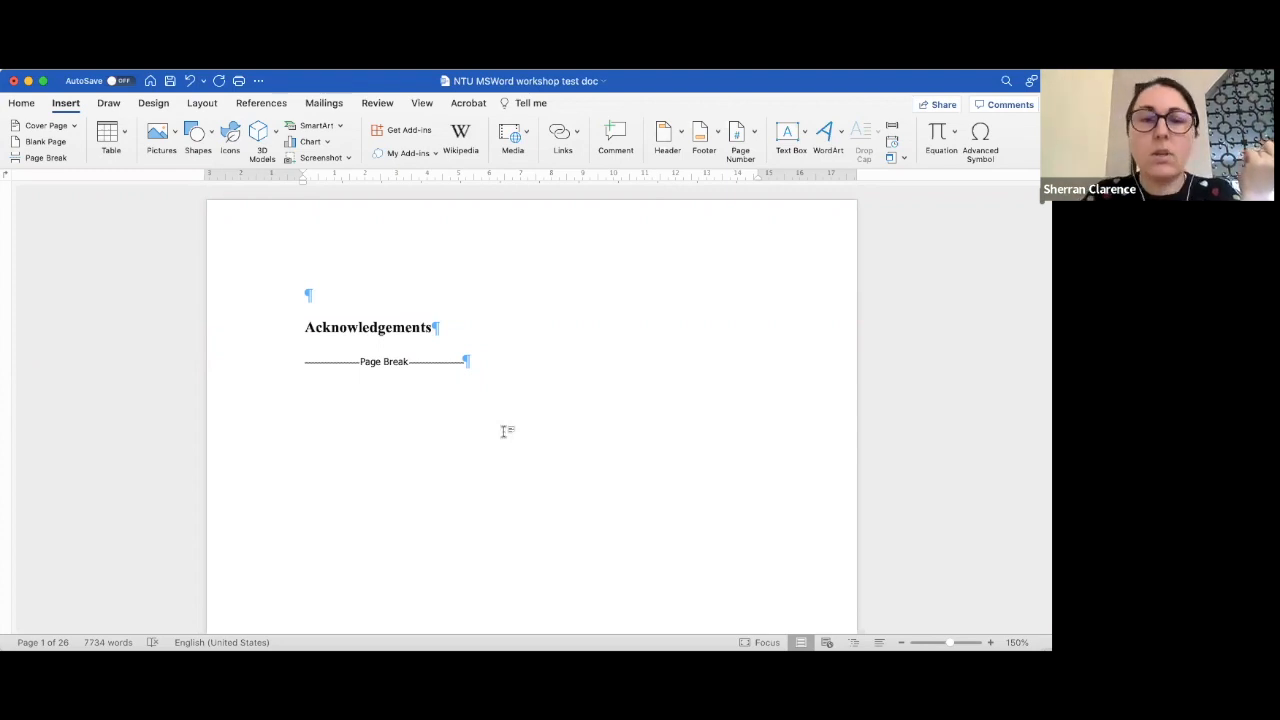
pyautogui.scroll(-1, 506, 431)
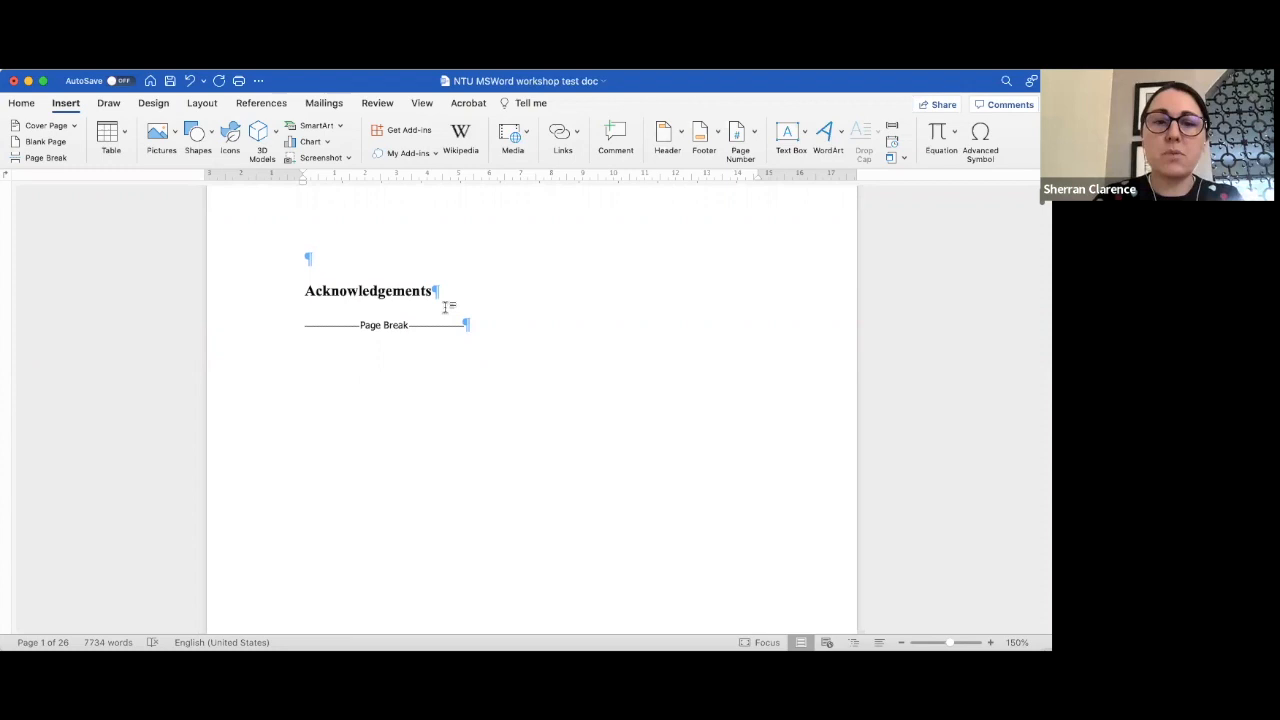
pyautogui.scroll(-5, 444, 308)
pyautogui.scroll(-5, 390, 479)
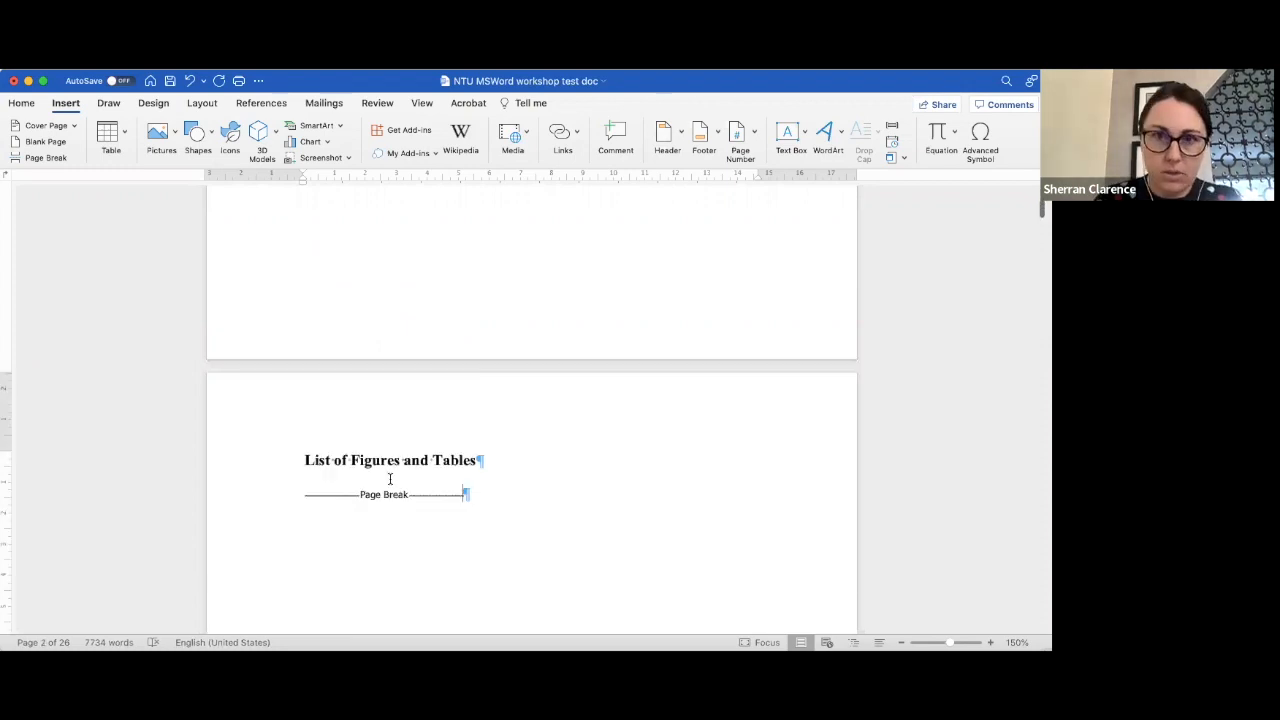
pyautogui.scroll(-5, 390, 479)
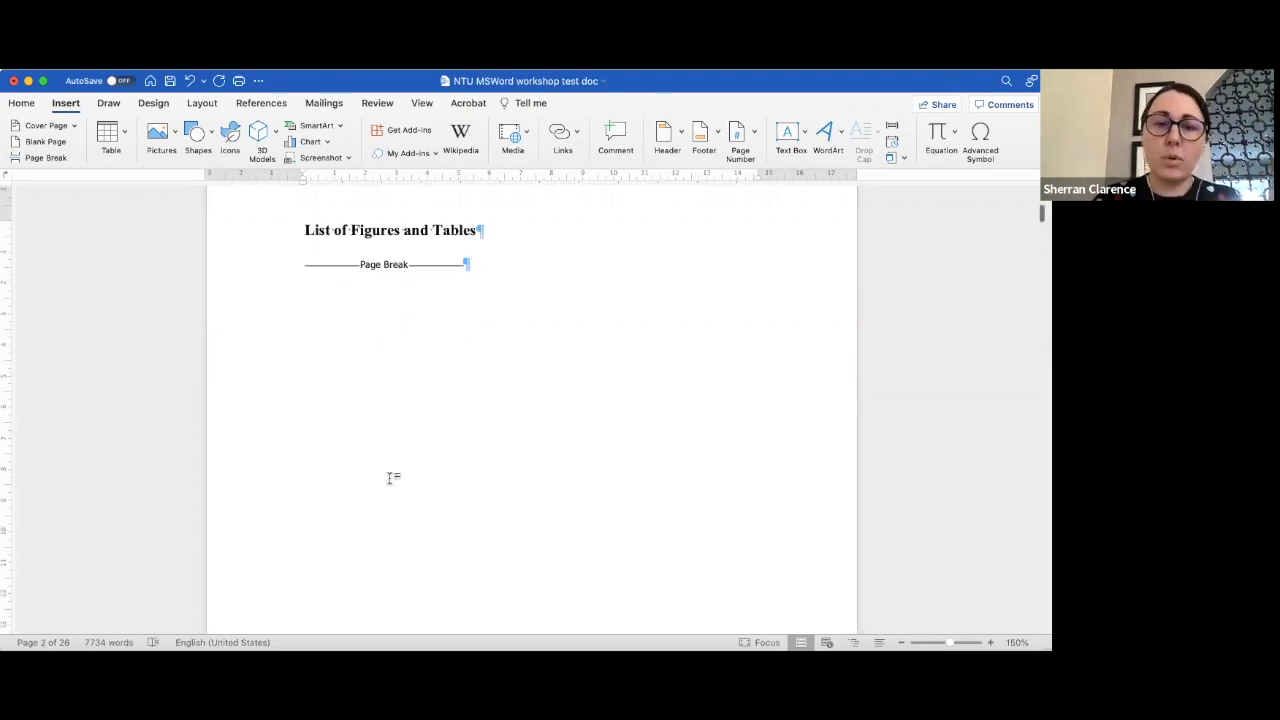
pyautogui.scroll(-5, 390, 479)
pyautogui.scroll(-1, 390, 479)
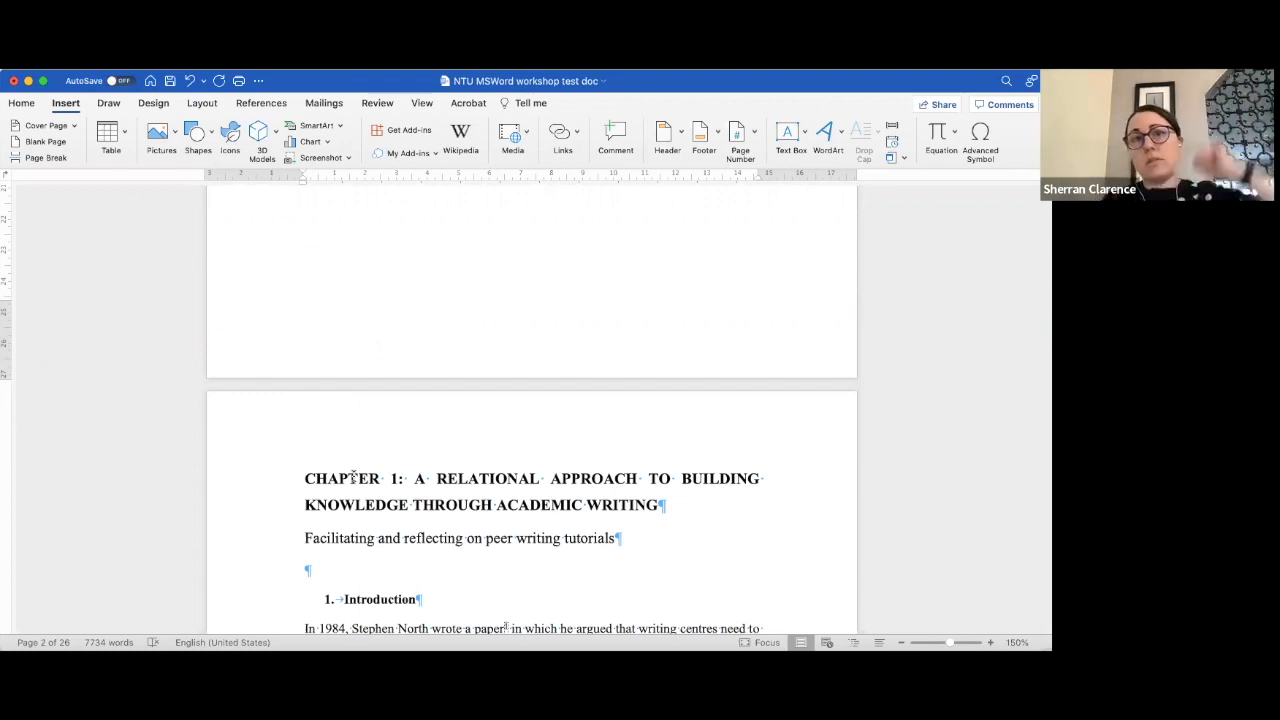
# Step: Insert a continuous section break directly before the "CHAPTER 1" heading on page 3
pyautogui.click(304, 484)
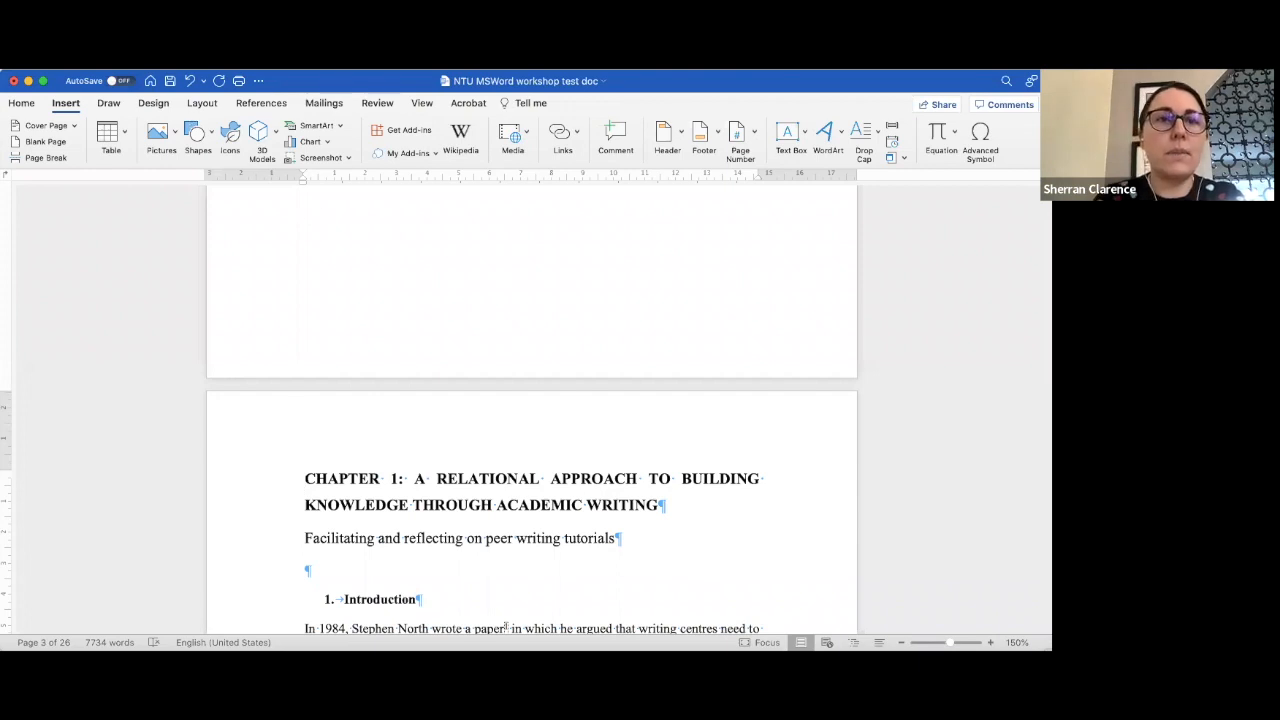
pyautogui.click(191, 62)
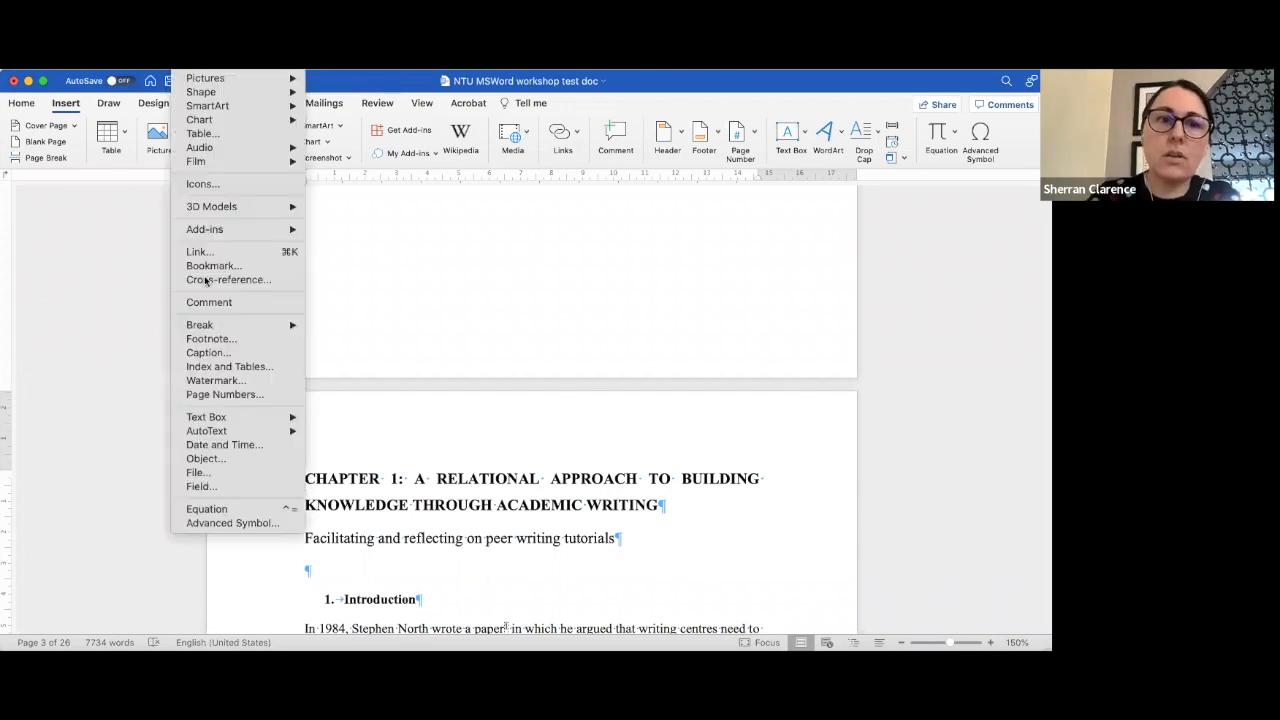
pyautogui.moveTo(278, 324)
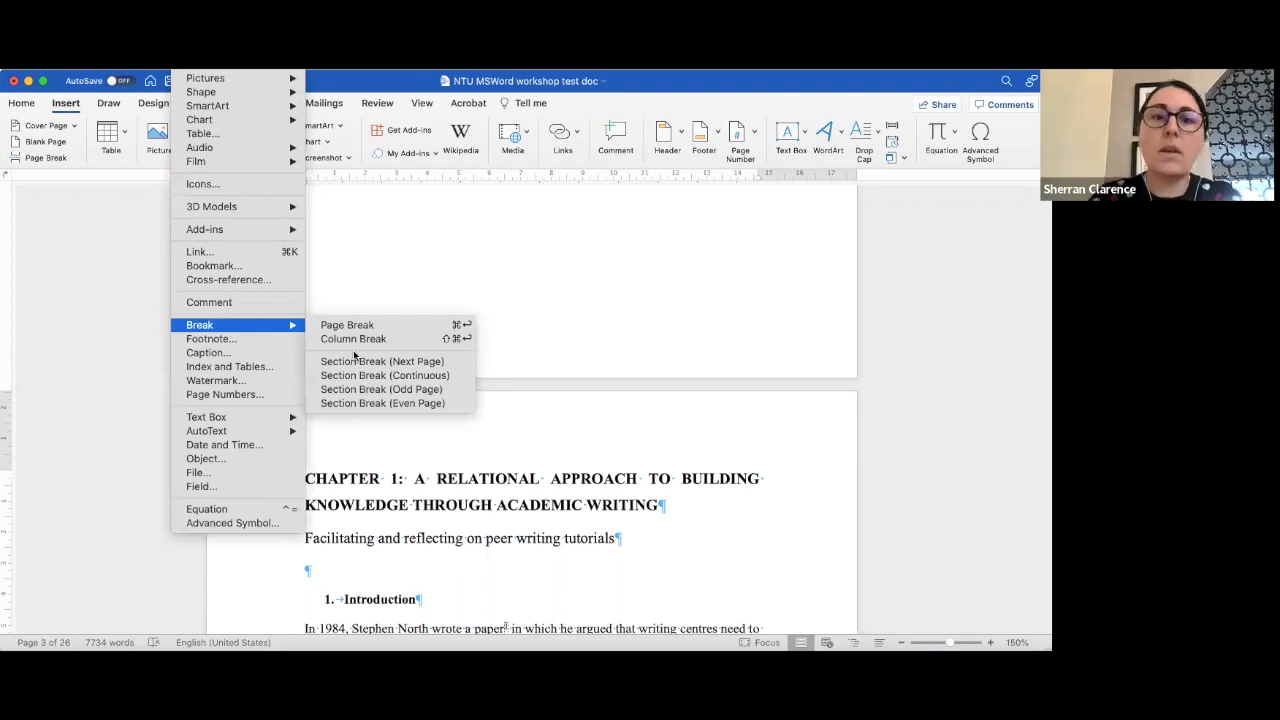
pyautogui.click(353, 376)
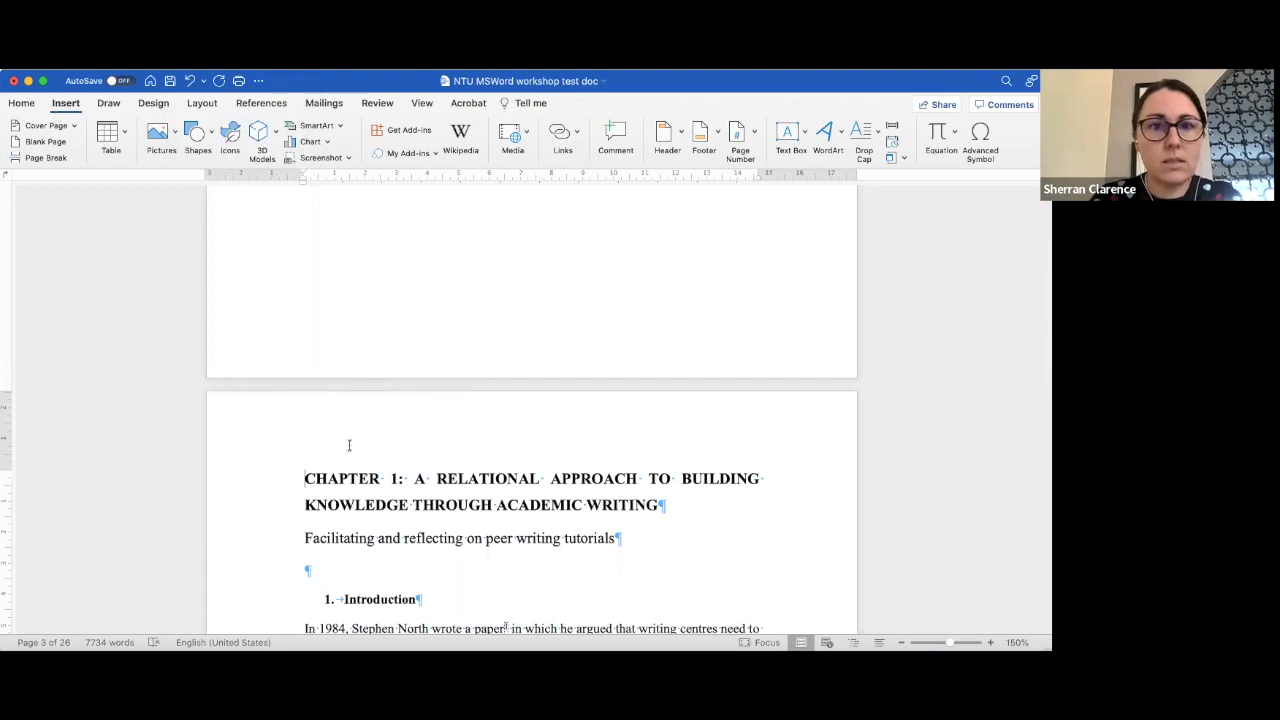
# Step: Return to the Acknowledgements page and open the page number settings
pyautogui.scroll(3, 349, 446)
pyautogui.scroll(10, 352, 444)
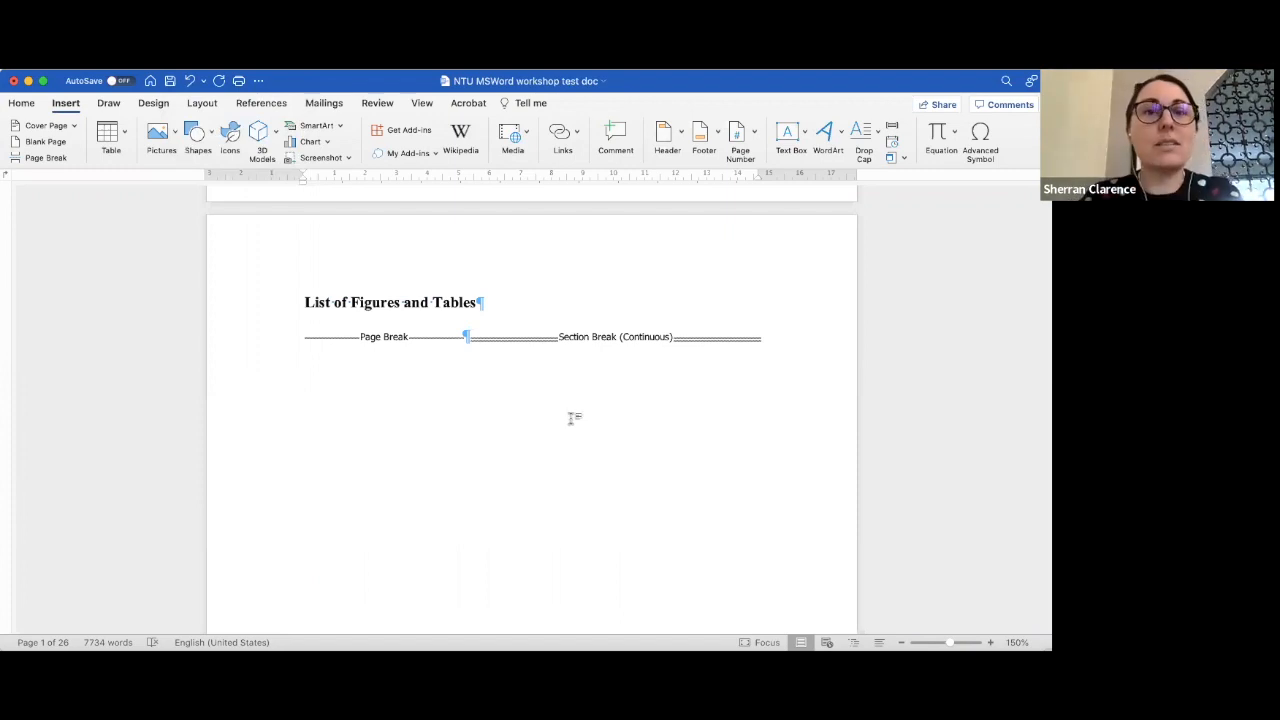
pyautogui.scroll(2, 469, 370)
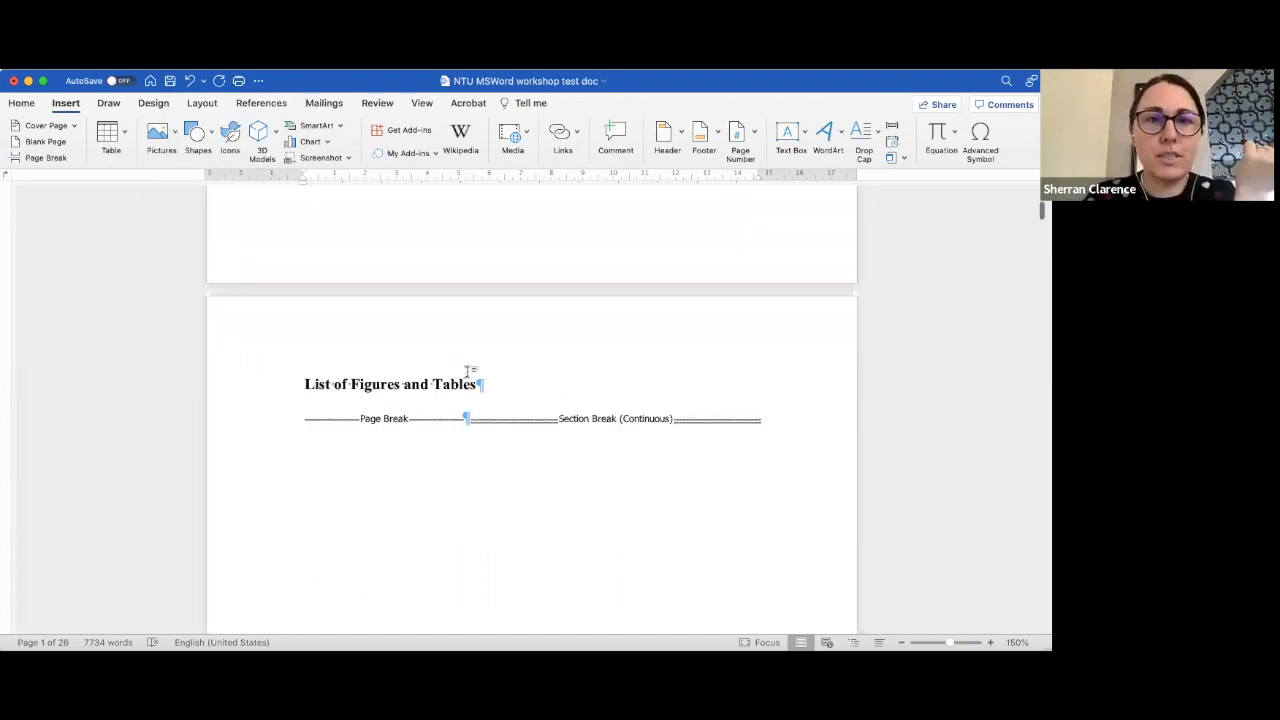
pyautogui.scroll(10, 469, 370)
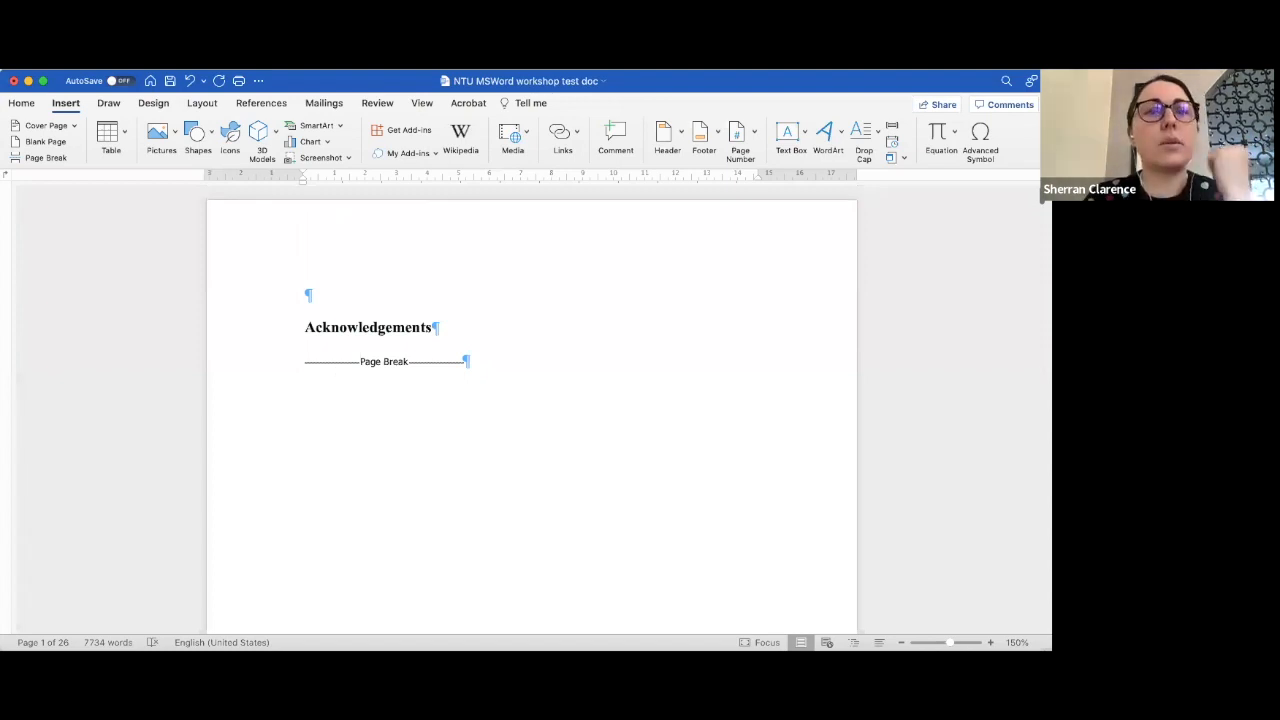
pyautogui.click(189, 62)
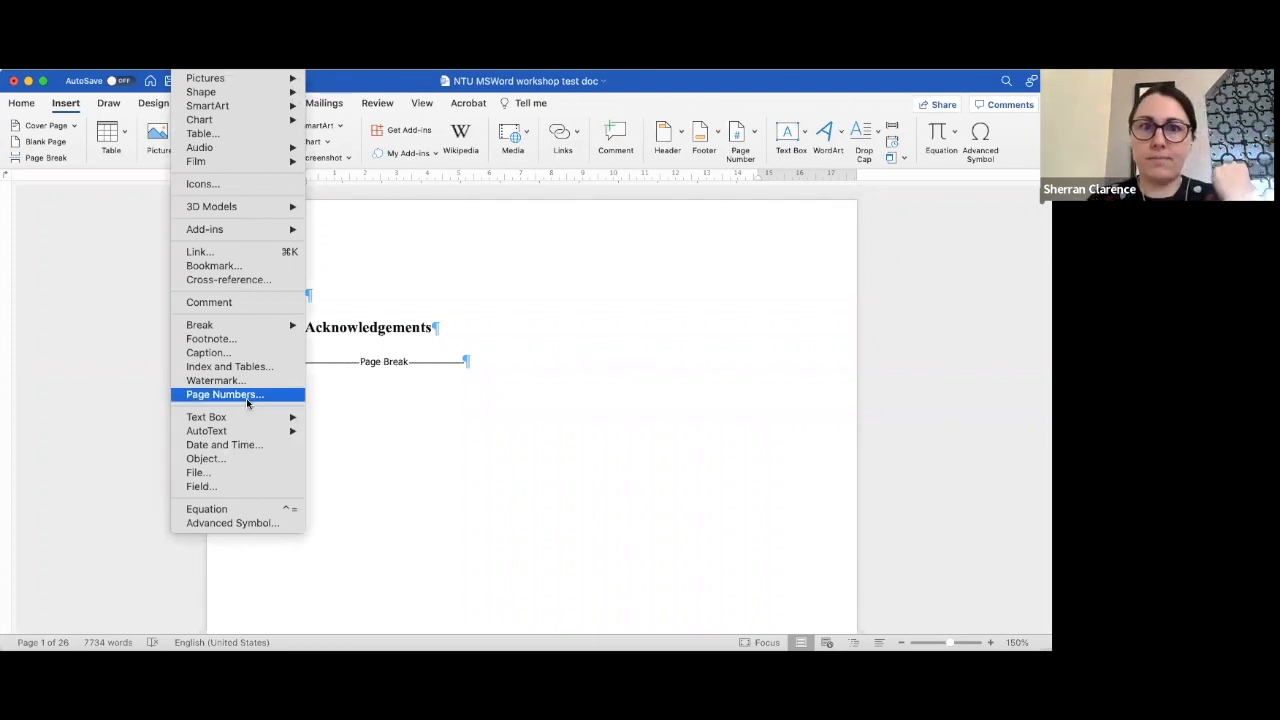
pyautogui.click(247, 398)
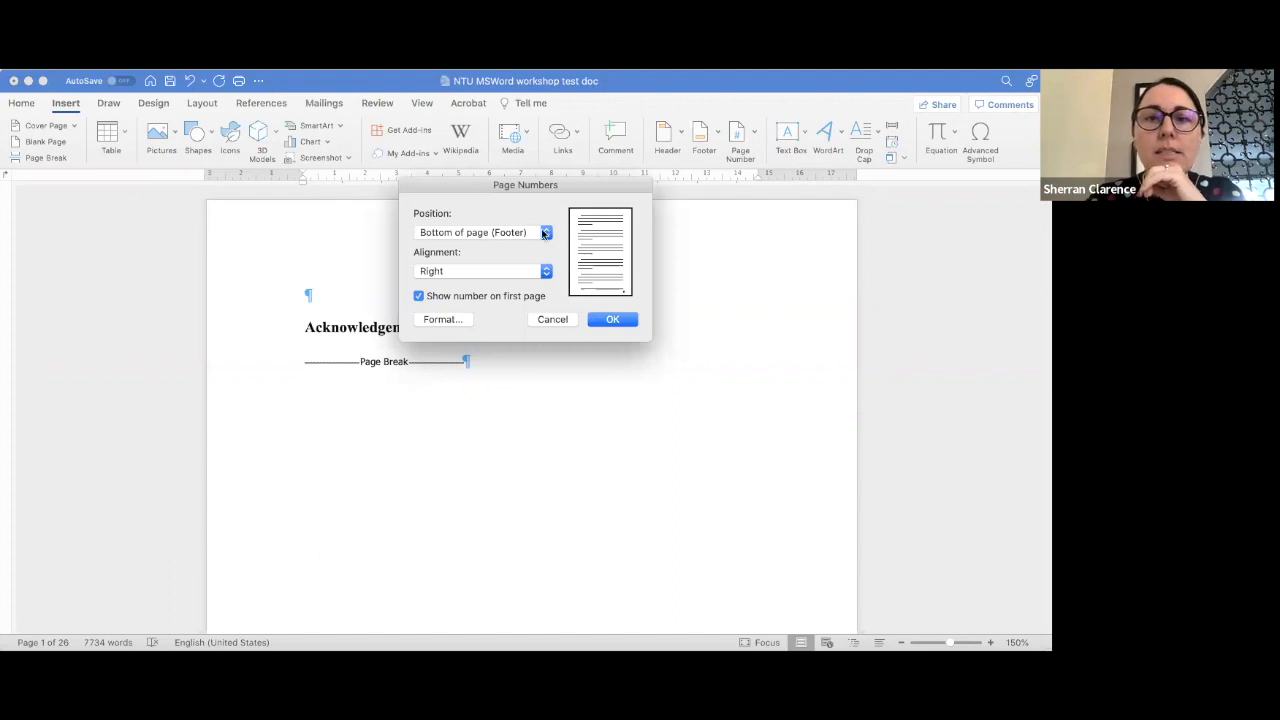
# Step: Try the Centre, Left, Inside and Outside alignments for the footer page numbers
pyautogui.click(512, 278)
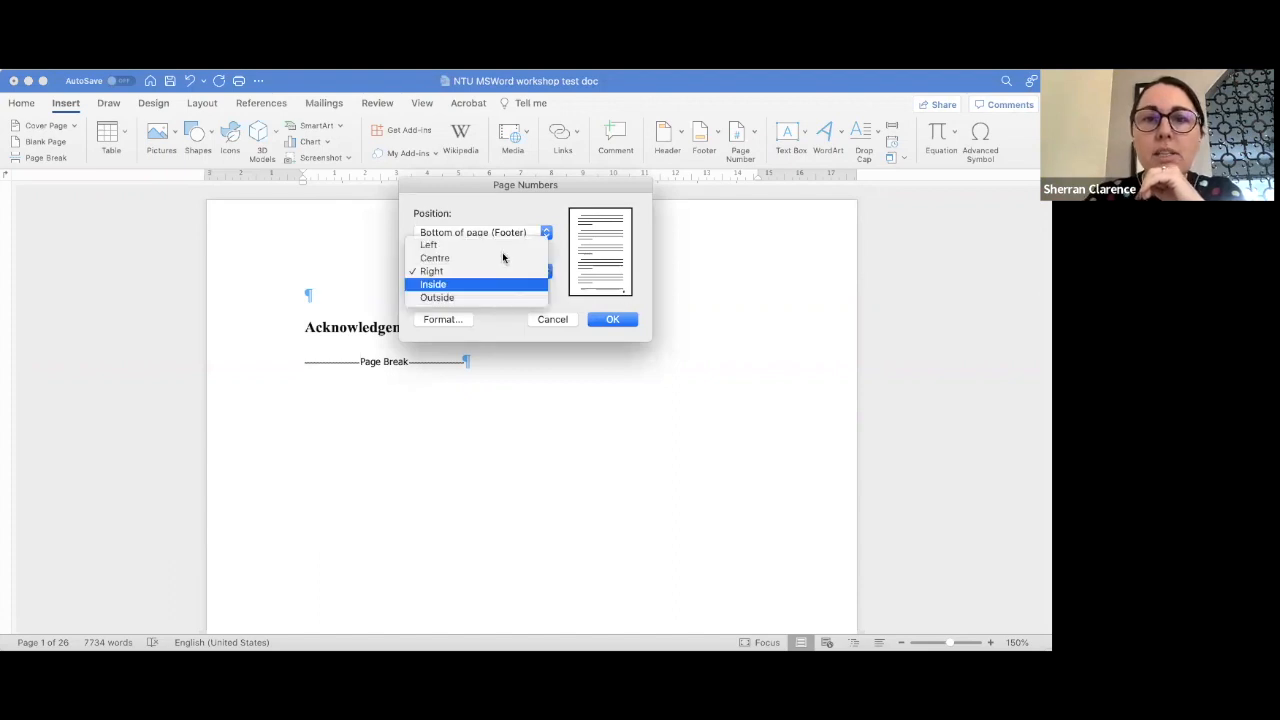
pyautogui.click(502, 258)
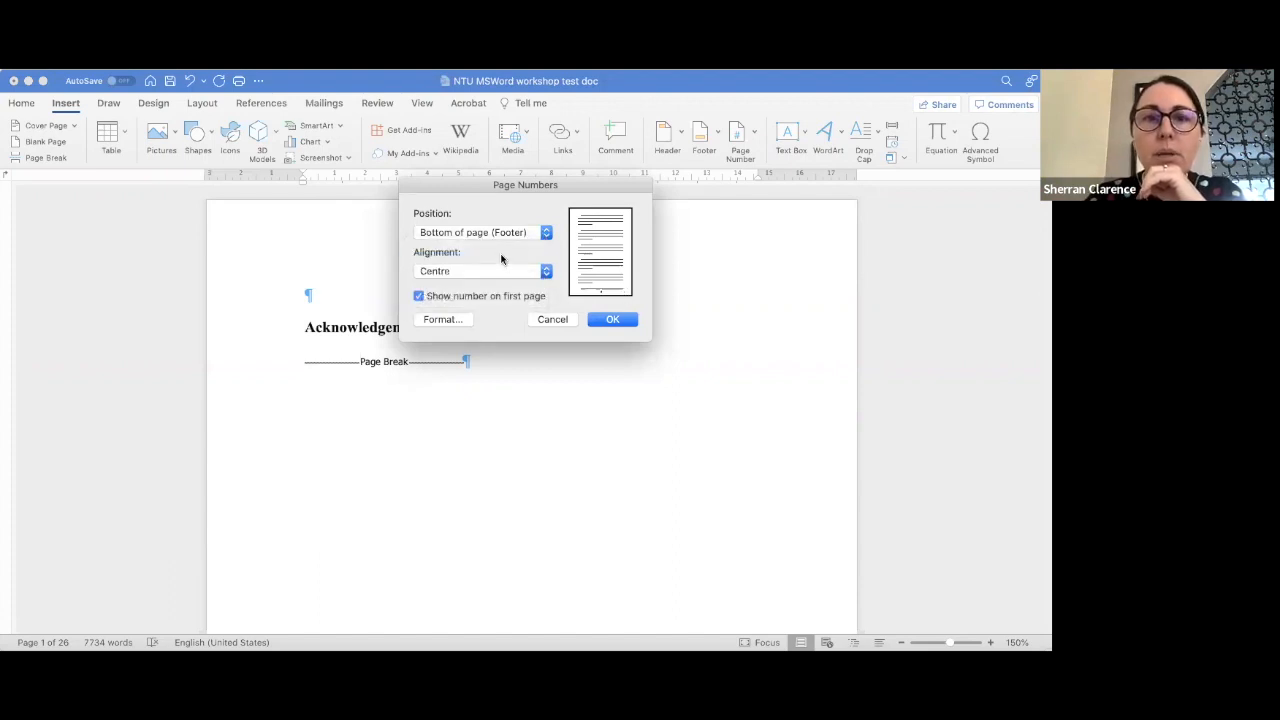
pyautogui.click(502, 262)
pyautogui.click(502, 260)
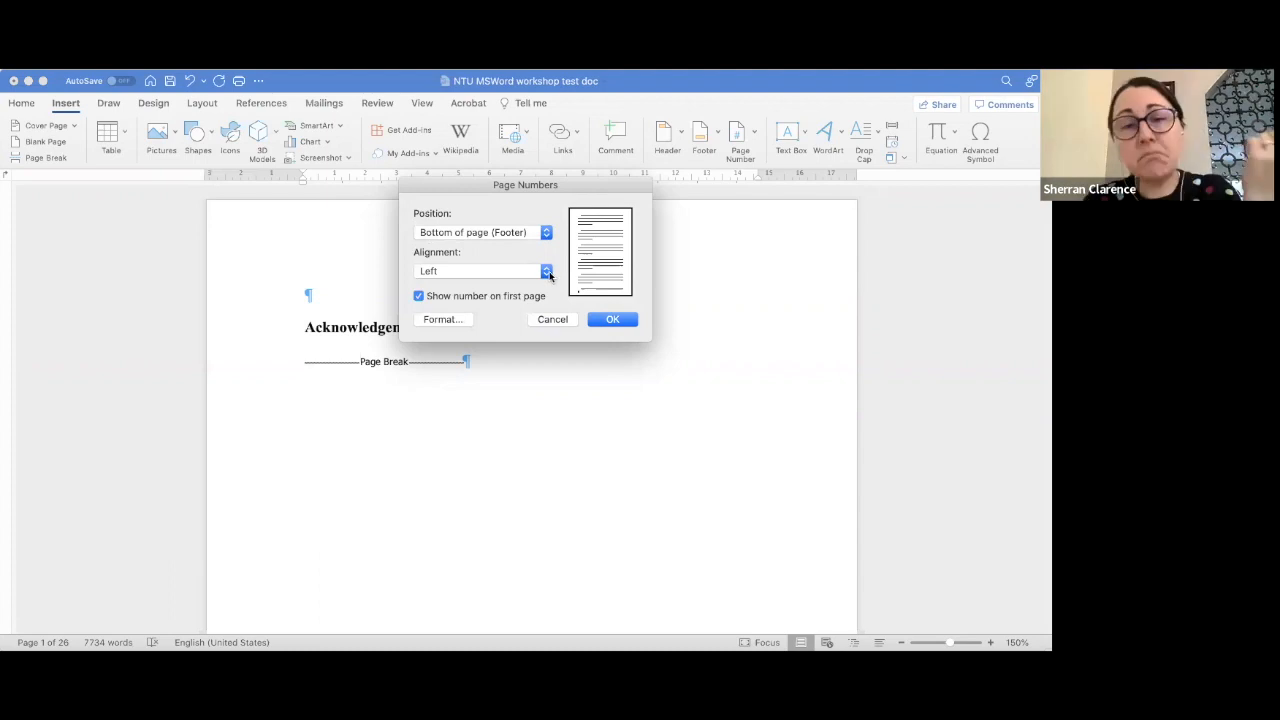
pyautogui.click(549, 271)
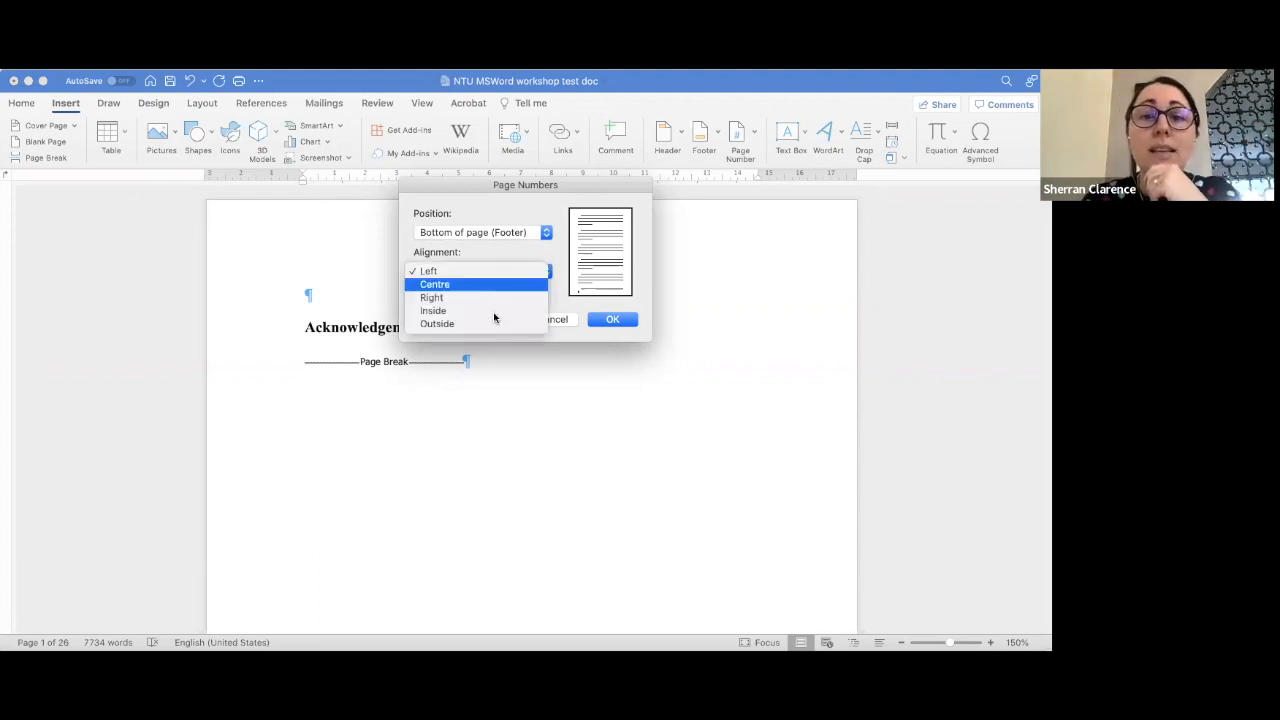
pyautogui.click(493, 312)
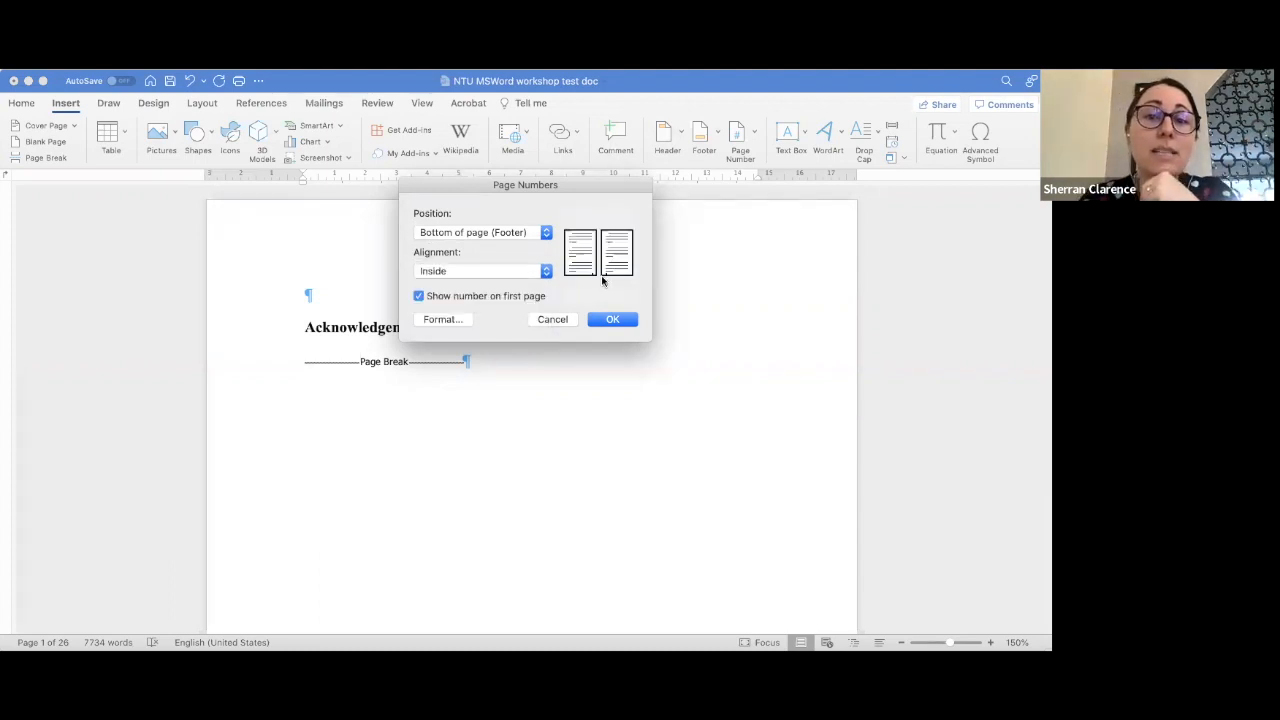
pyautogui.click(546, 272)
pyautogui.click(527, 285)
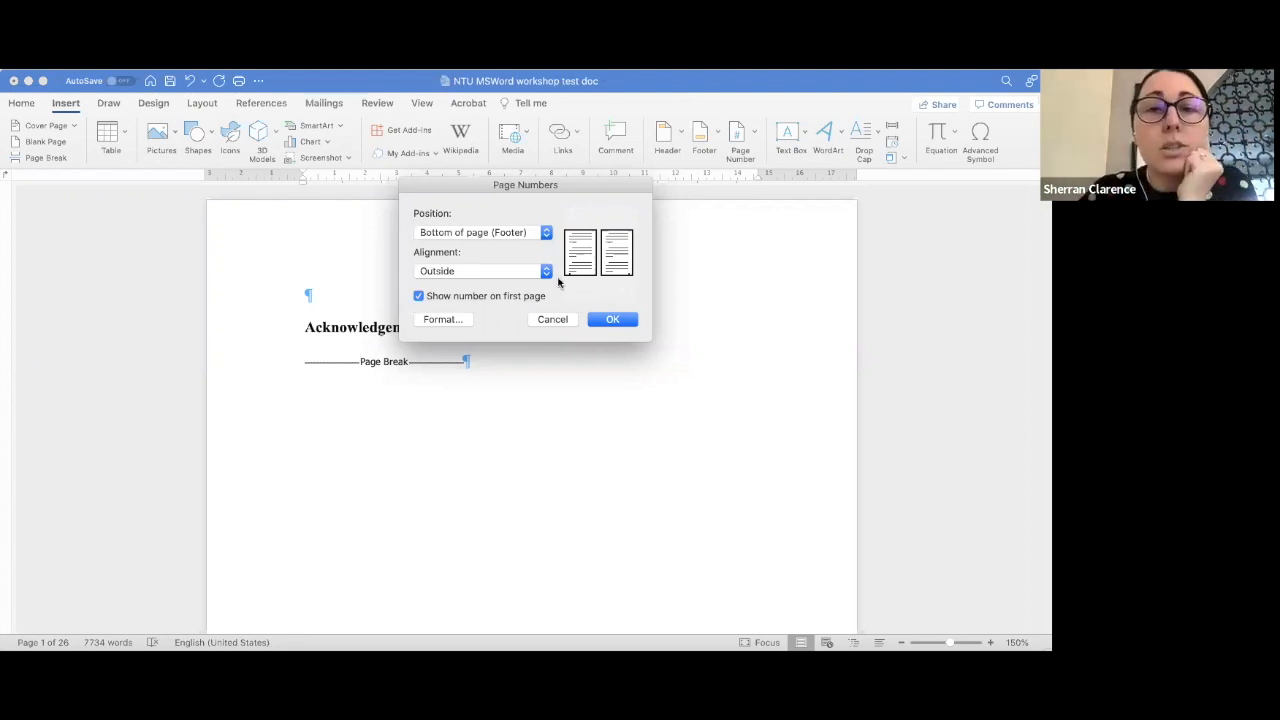
# Step: Add centred footer page numbers to the front-matter section in the i, ii, iii format, starting at i
pyautogui.click(495, 268)
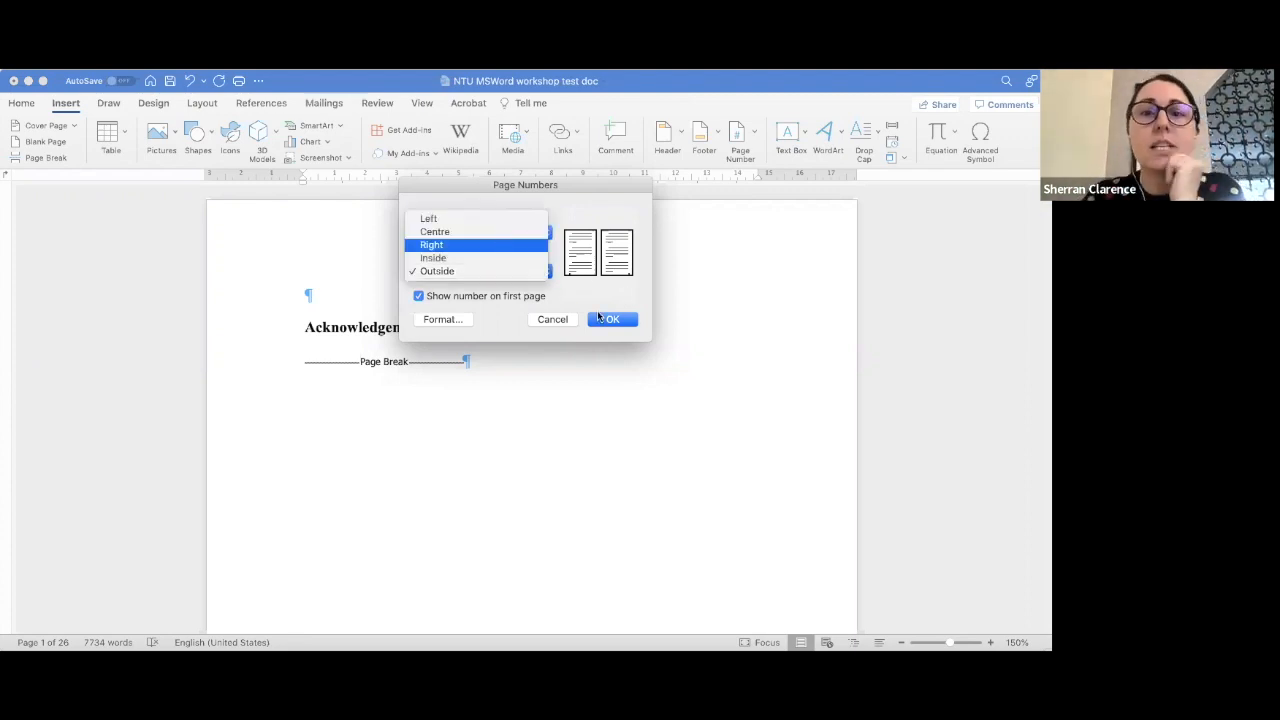
pyautogui.click(498, 230)
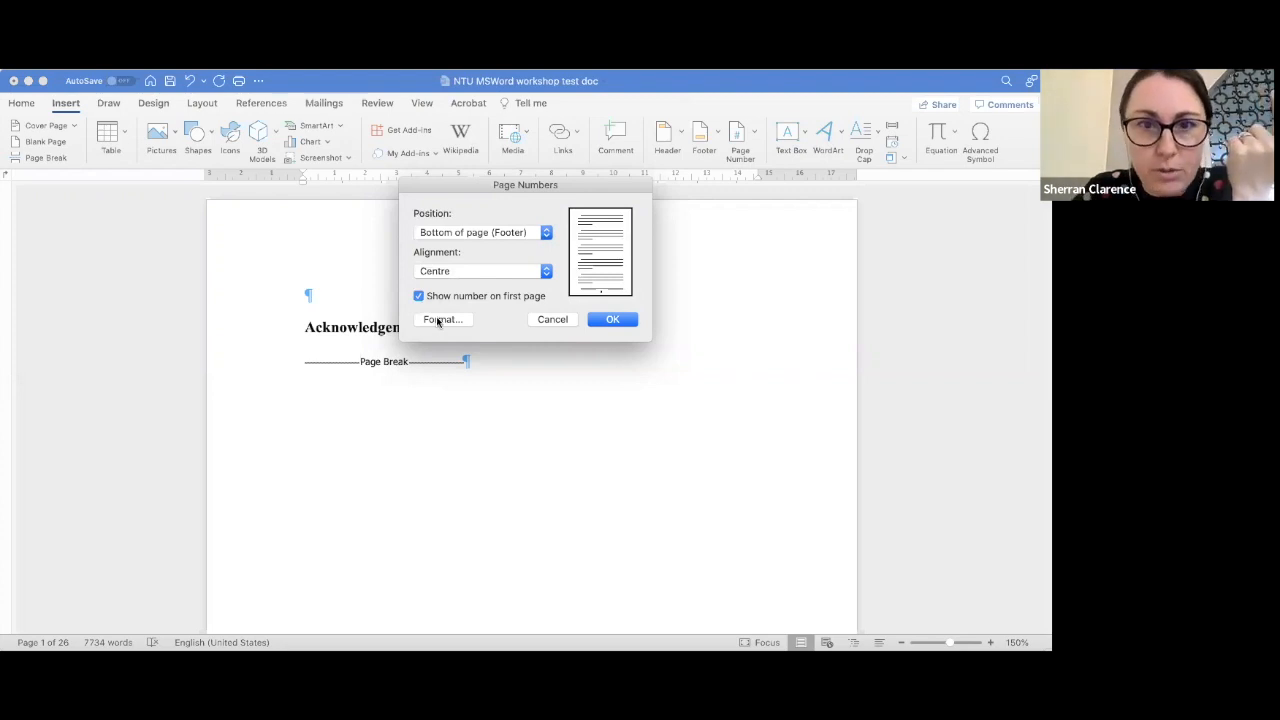
pyautogui.click(438, 320)
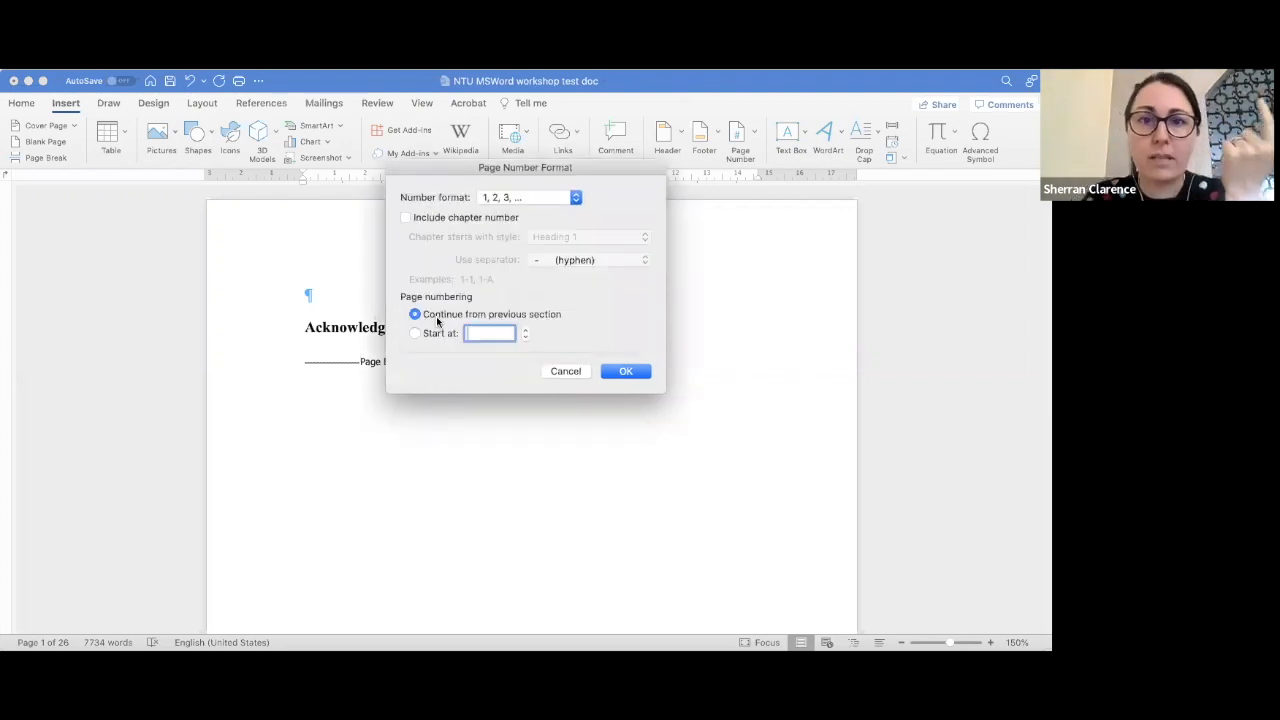
pyautogui.click(576, 199)
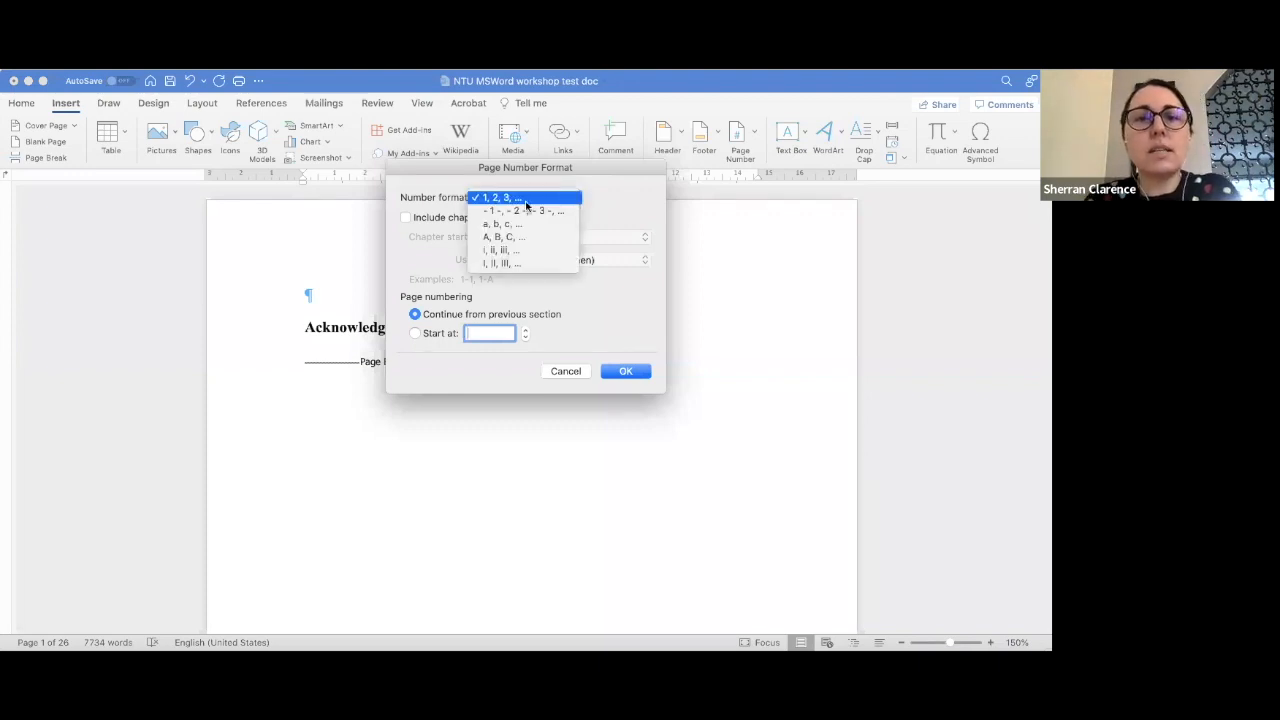
pyautogui.click(533, 251)
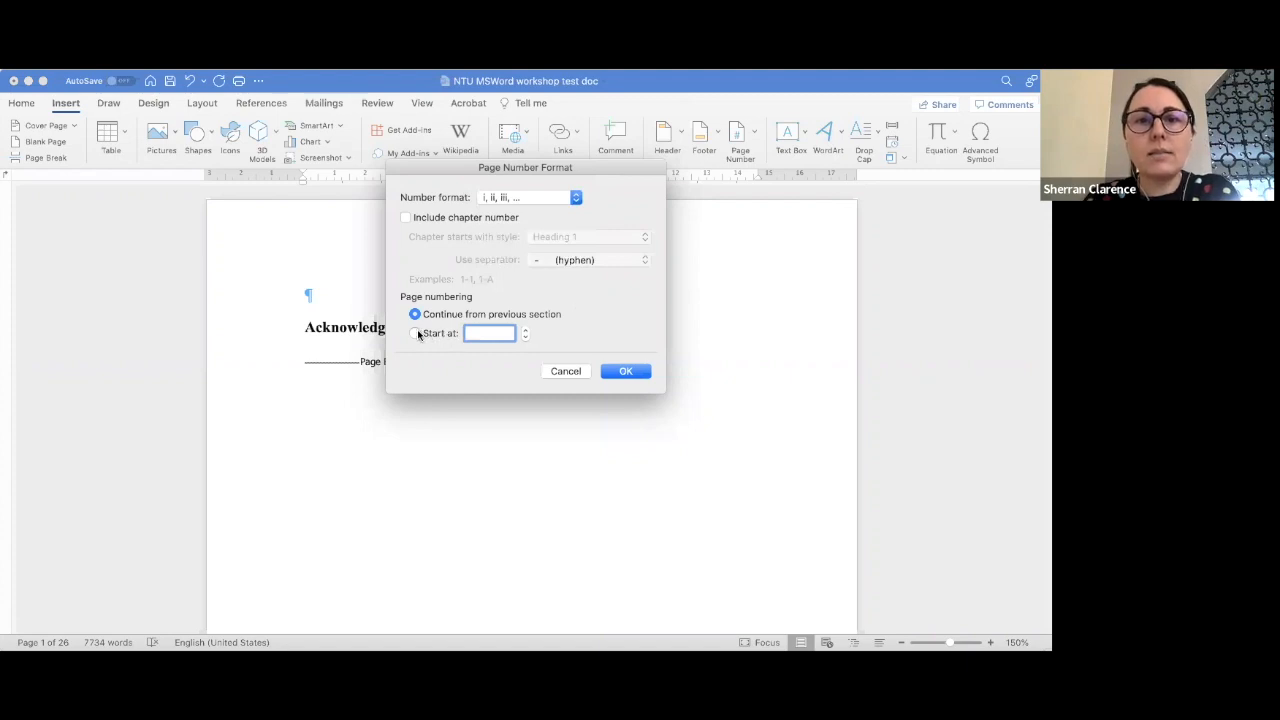
pyautogui.write('i')
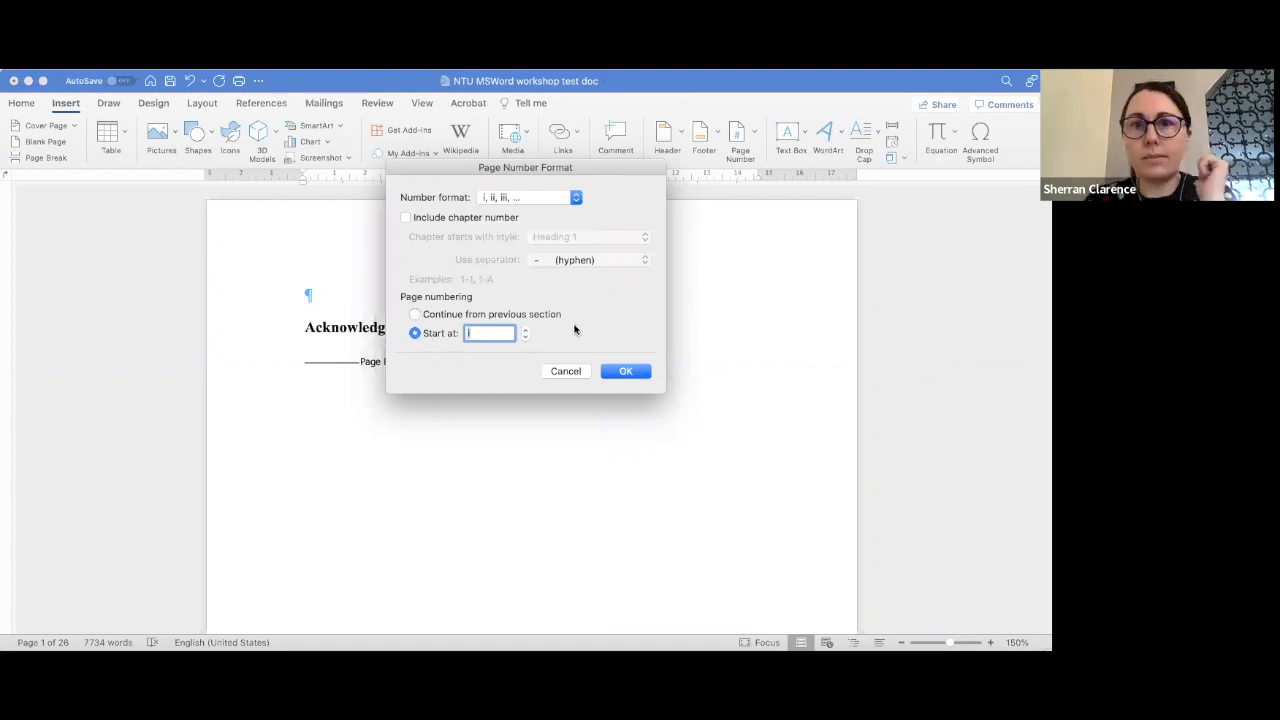
pyautogui.click(621, 372)
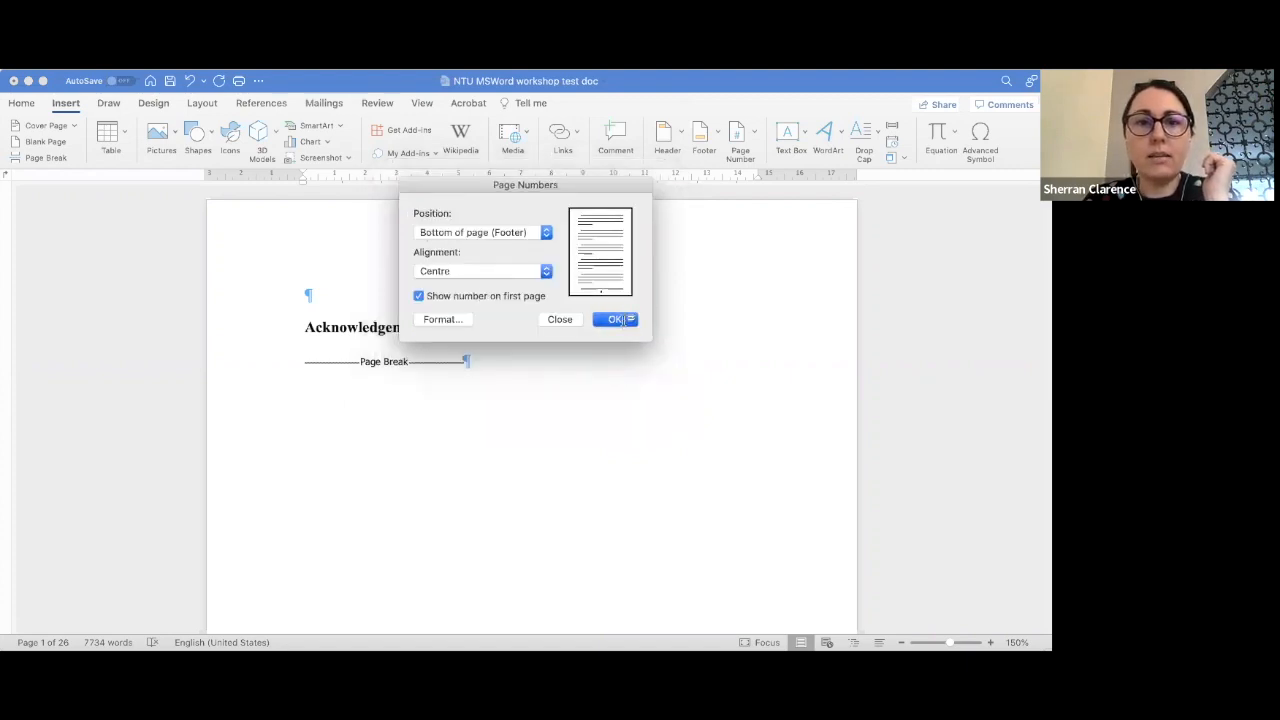
pyautogui.click(621, 319)
# Step: Examine the footer page numbers on the front-matter pages and on the first page of Chapter 1
pyautogui.scroll(2, 610, 436)
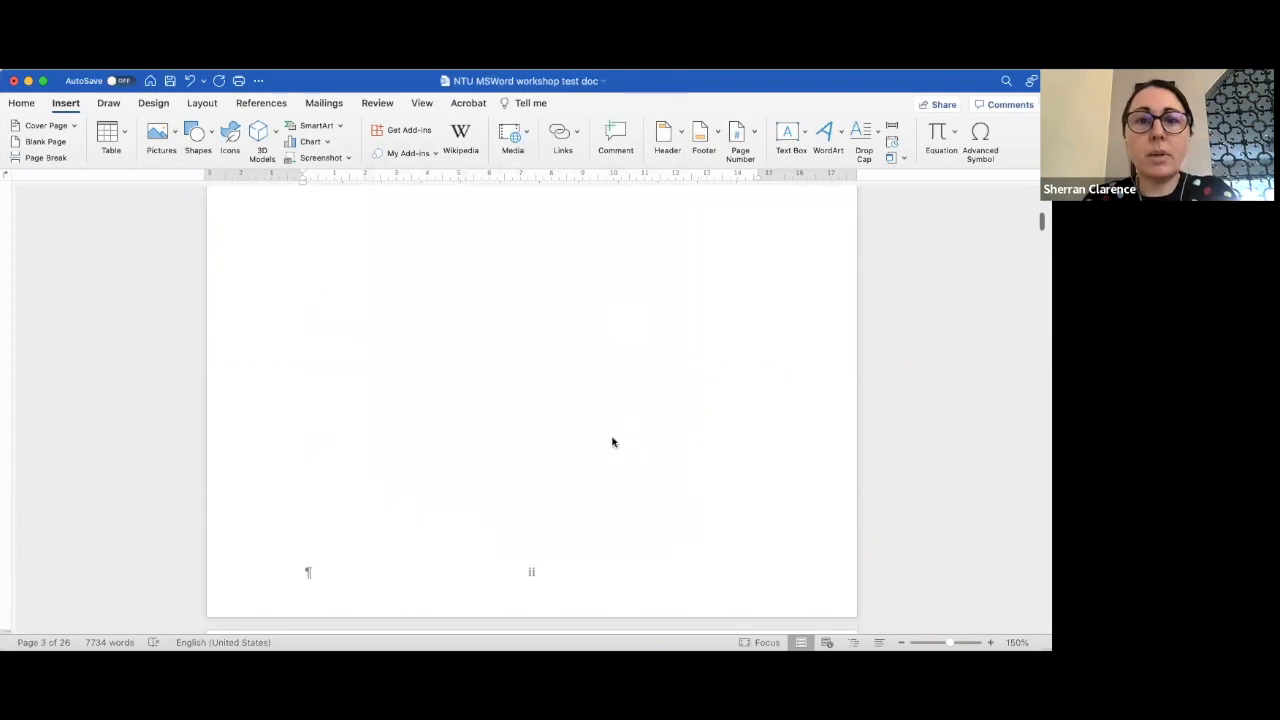
pyautogui.scroll(-3, 536, 448)
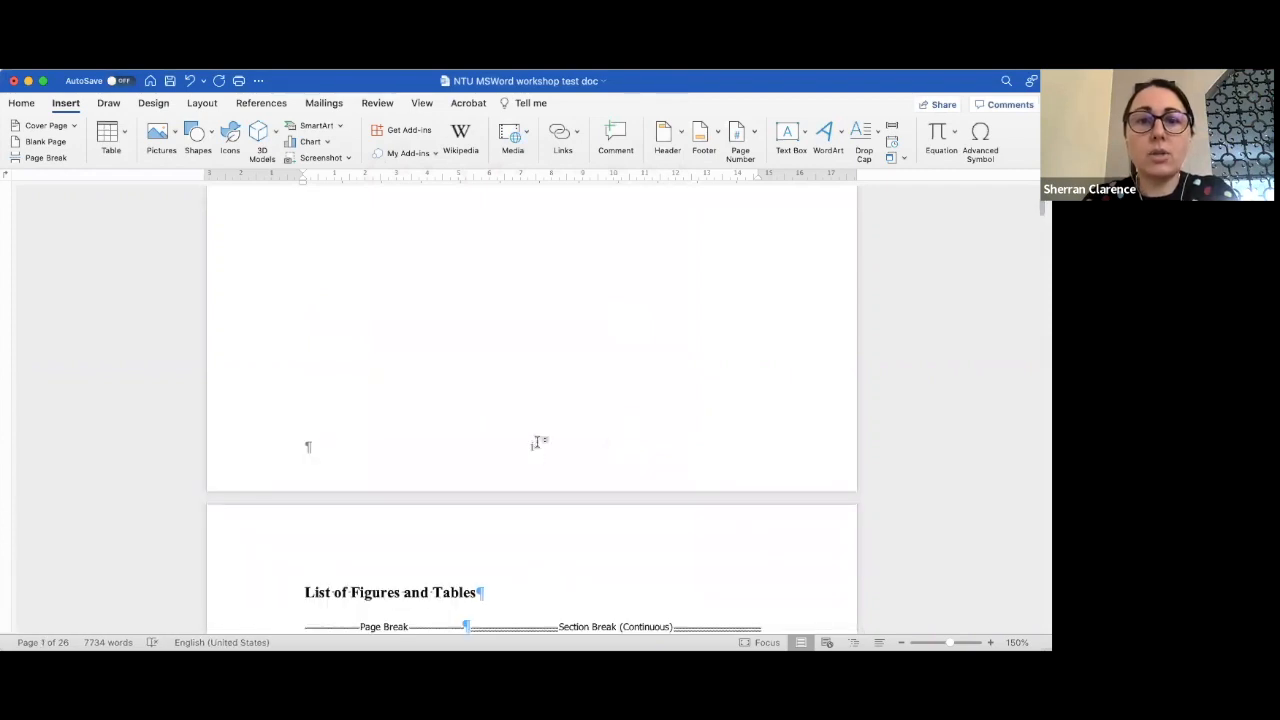
pyautogui.scroll(-2, 537, 441)
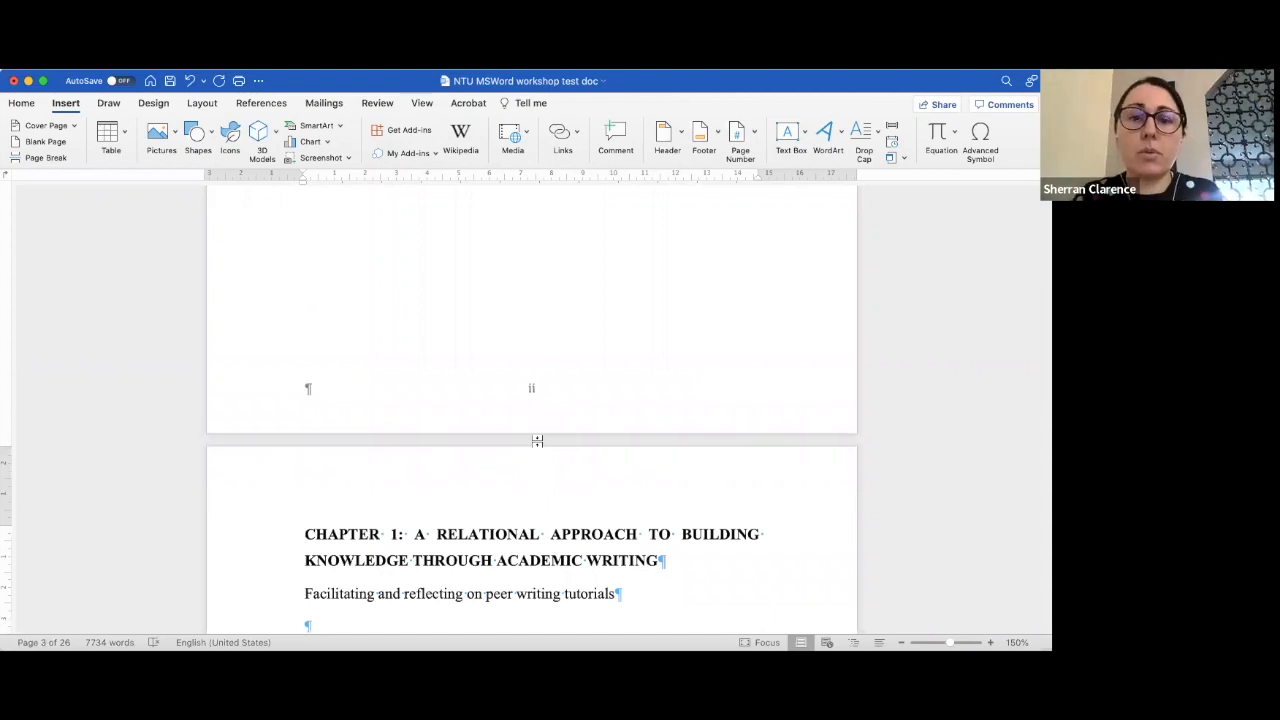
pyautogui.scroll(-6, 537, 441)
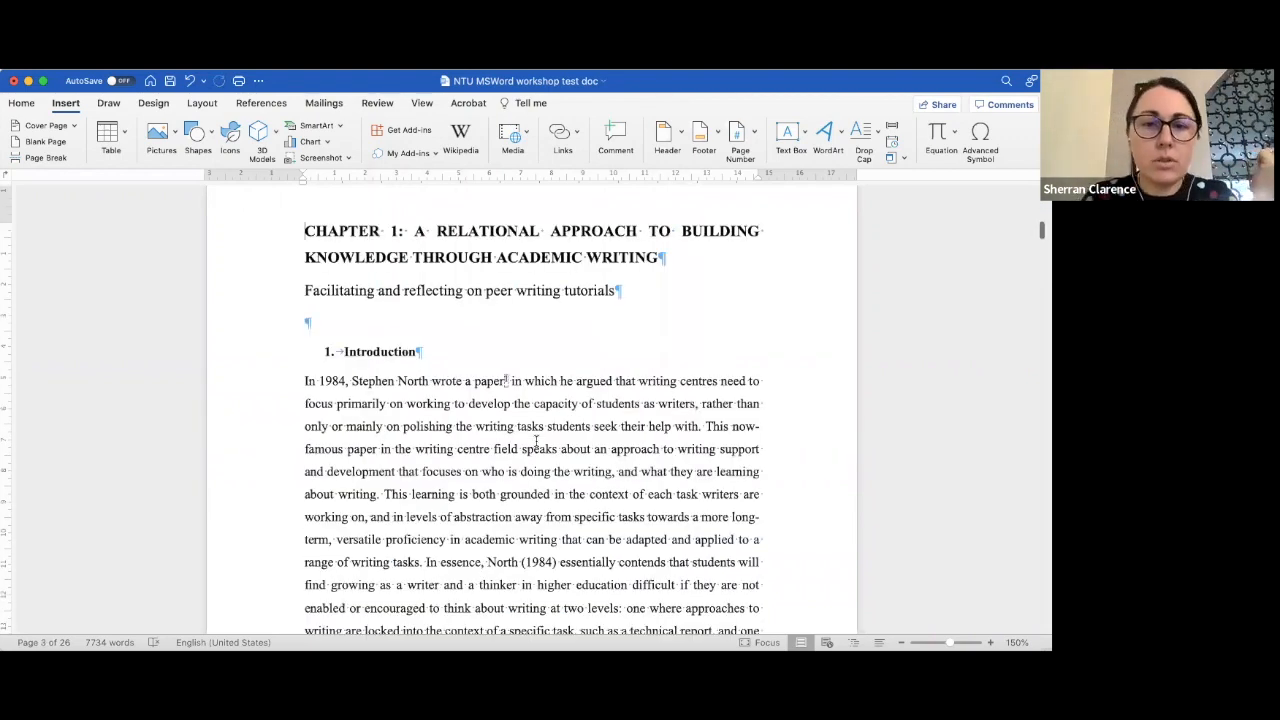
pyautogui.scroll(-12, 537, 441)
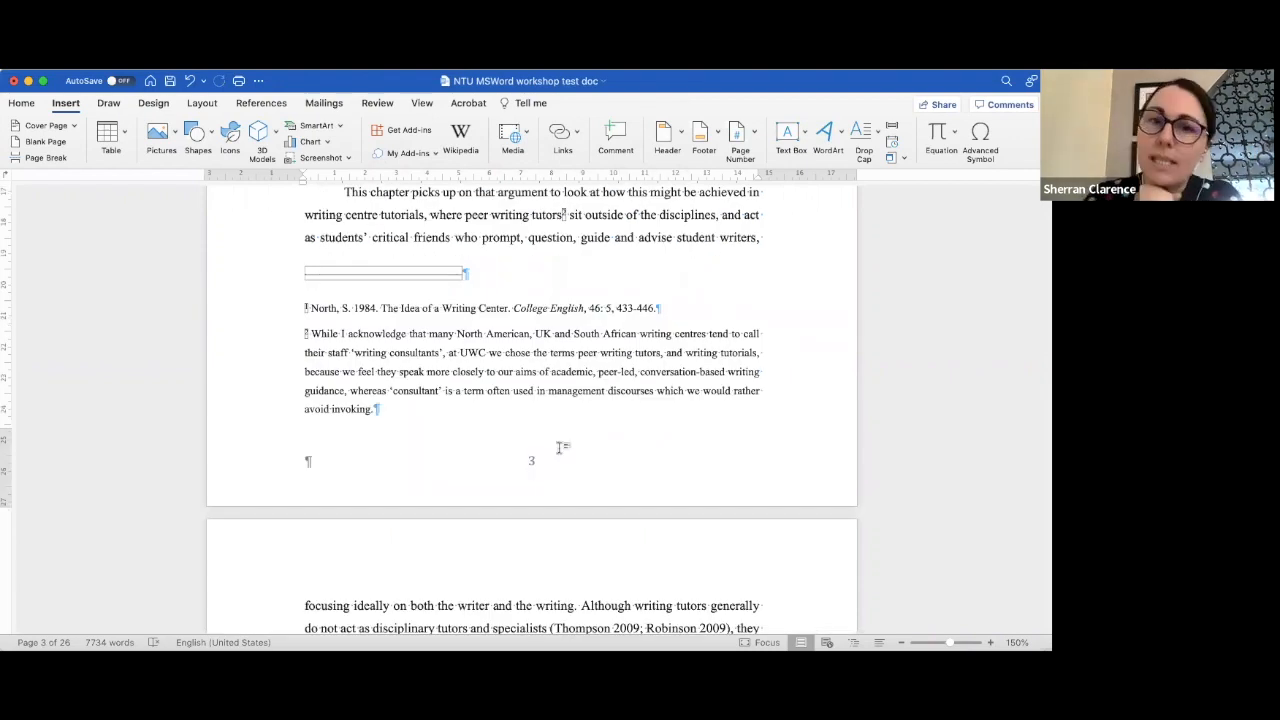
pyautogui.scroll(10, 559, 448)
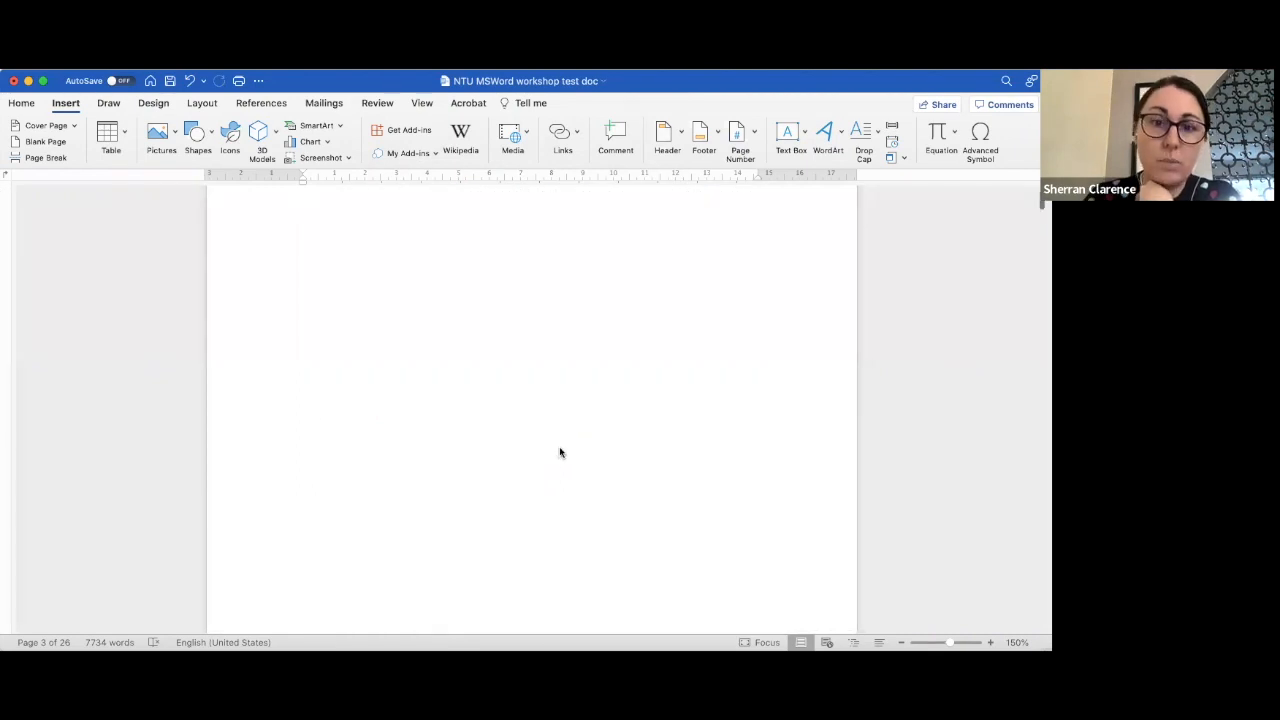
pyautogui.scroll(-2, 559, 450)
pyautogui.scroll(-3, 559, 448)
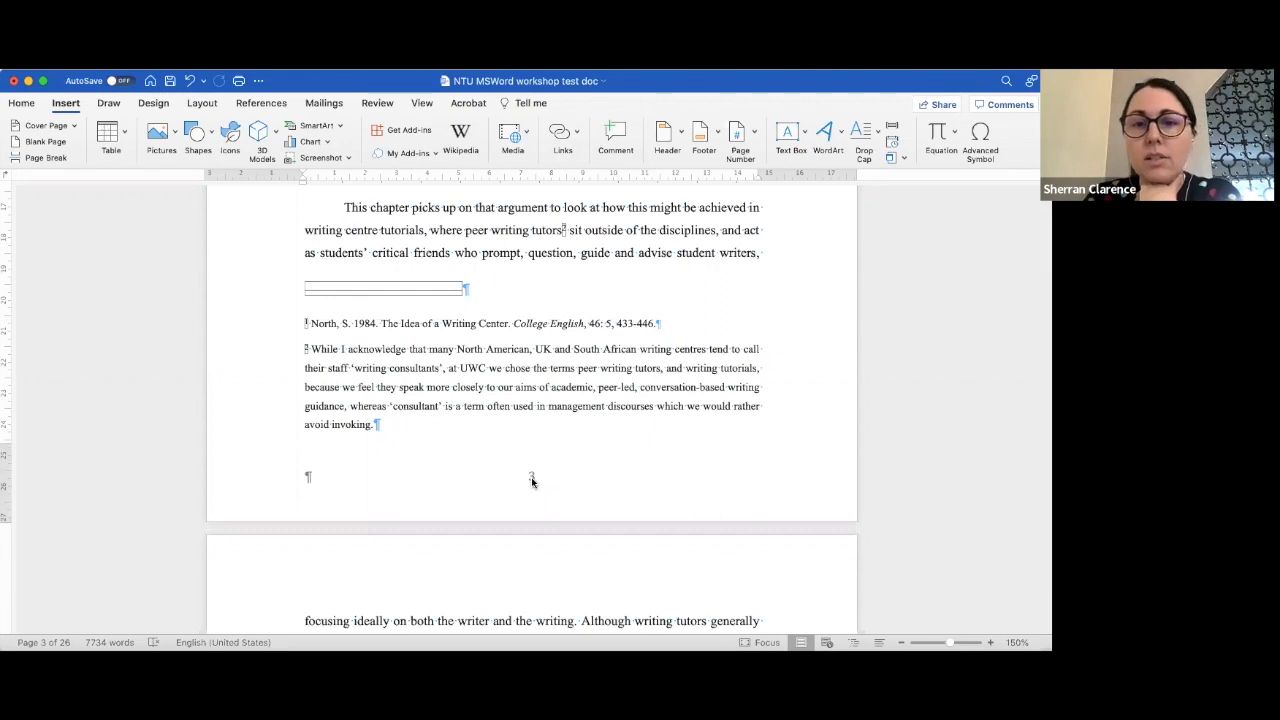
# Step: Restart the footer page numbering of the Chapter 1 section so that it starts at 1
pyautogui.doubleClick(531, 477)
pyautogui.doubleClick(532, 477)
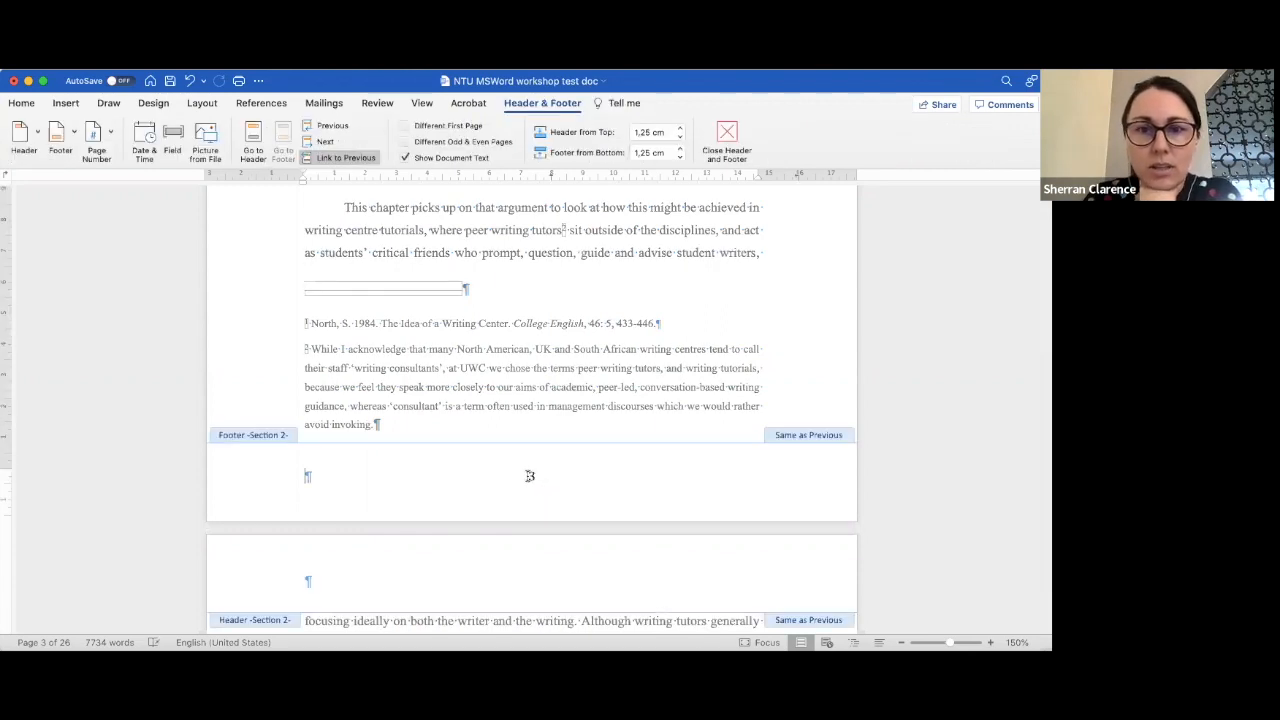
pyautogui.click(187, 62)
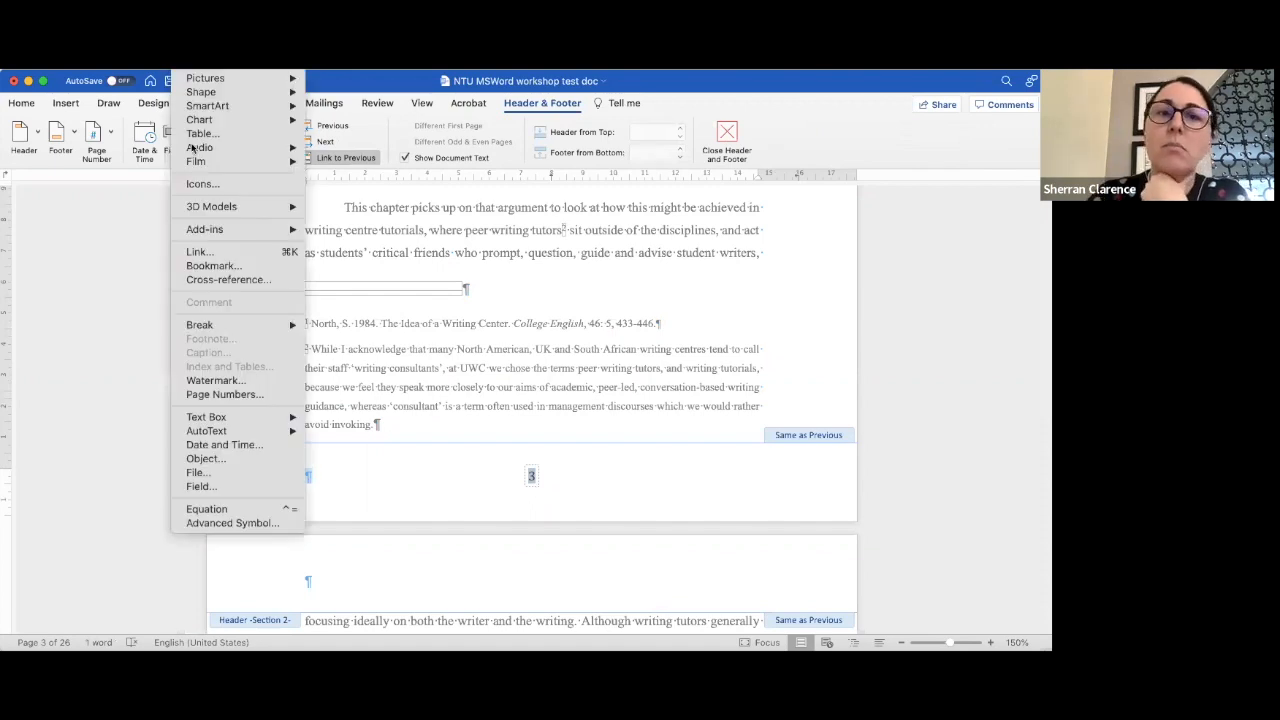
pyautogui.click(220, 396)
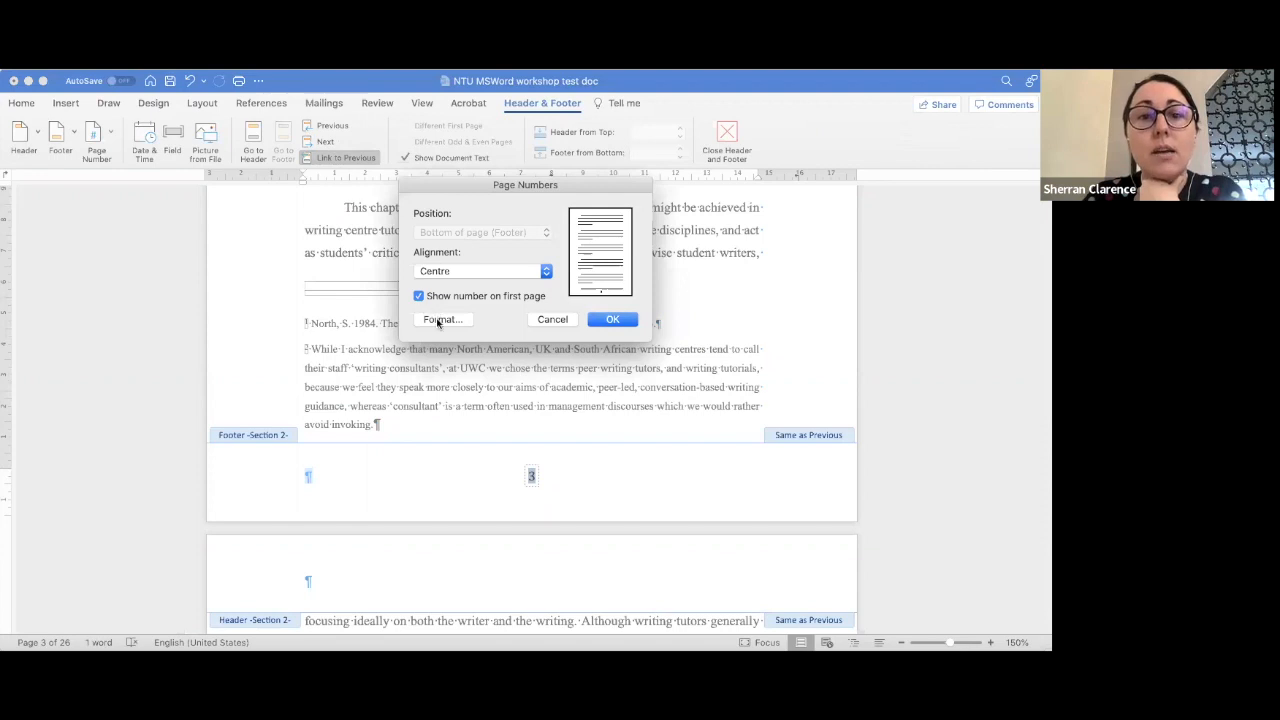
pyautogui.click(440, 320)
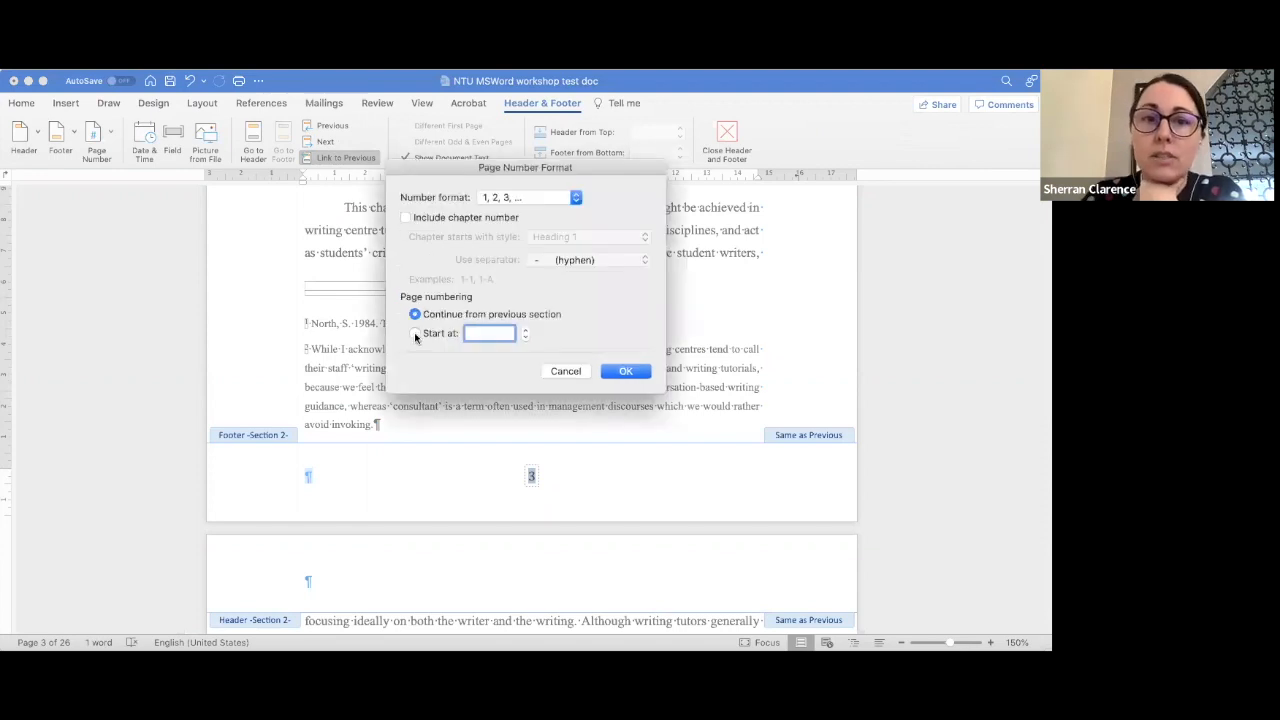
pyautogui.write('1')
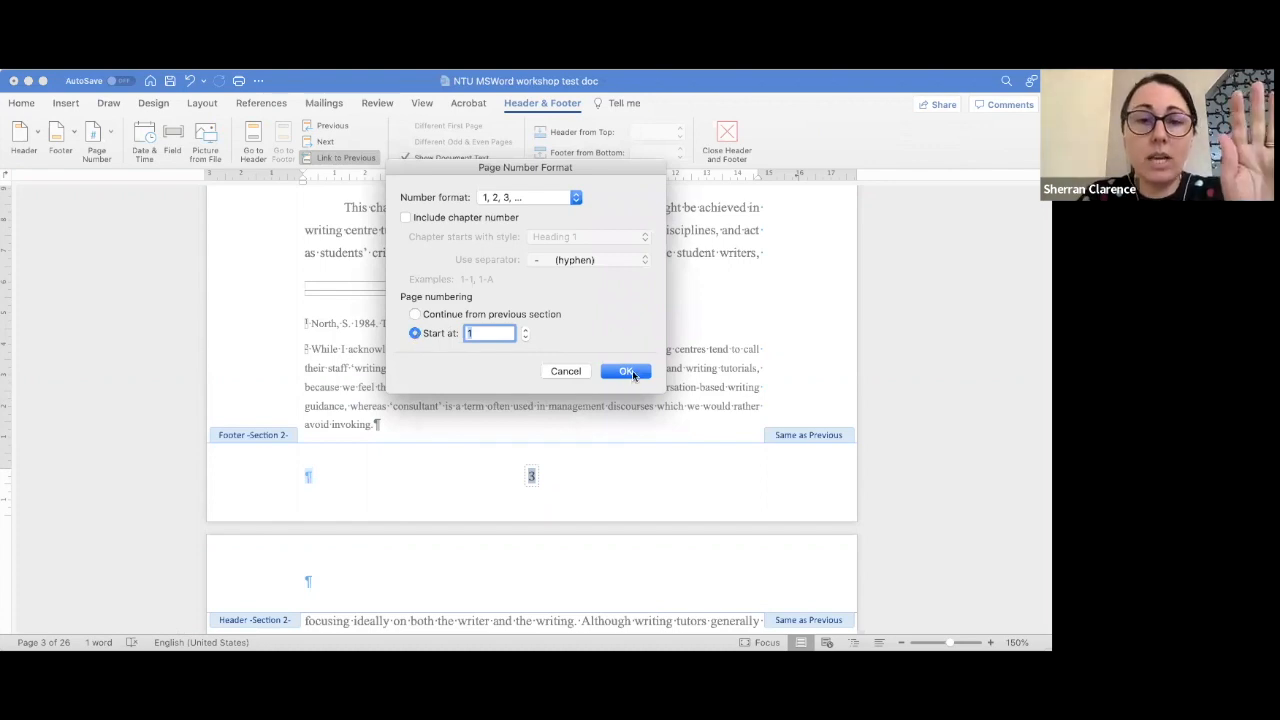
pyautogui.click(607, 377)
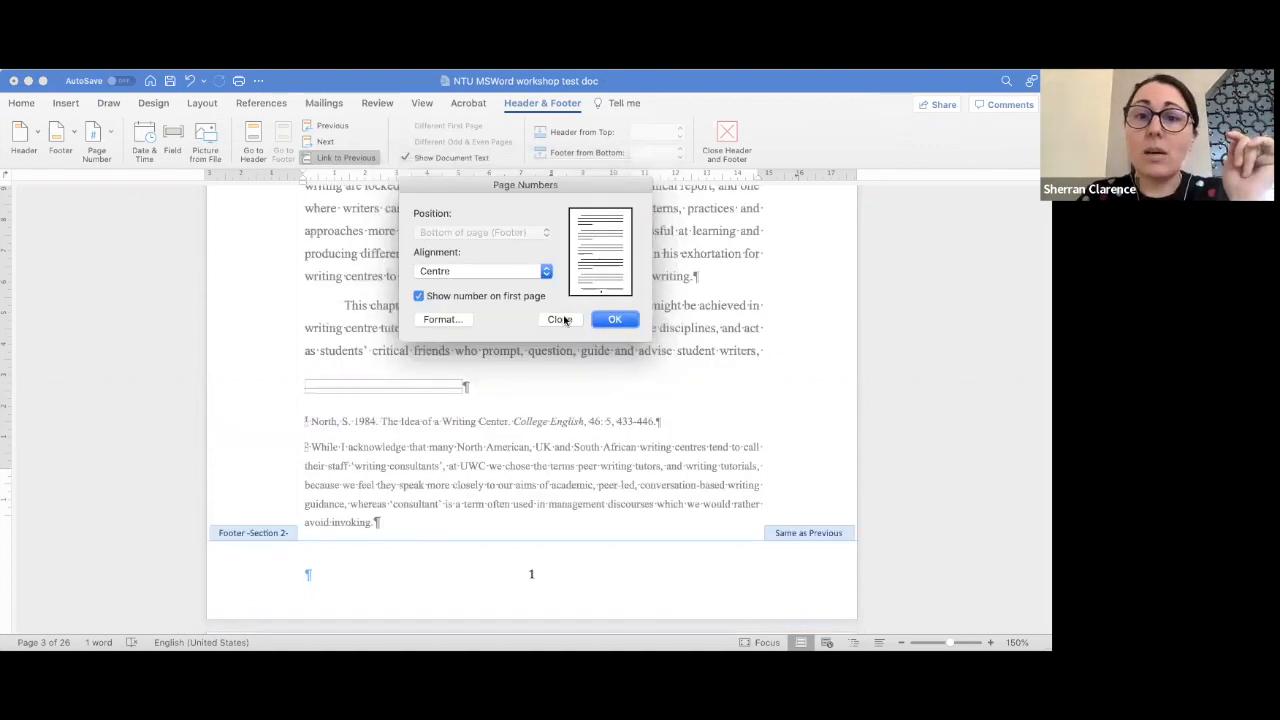
pyautogui.press('Return')
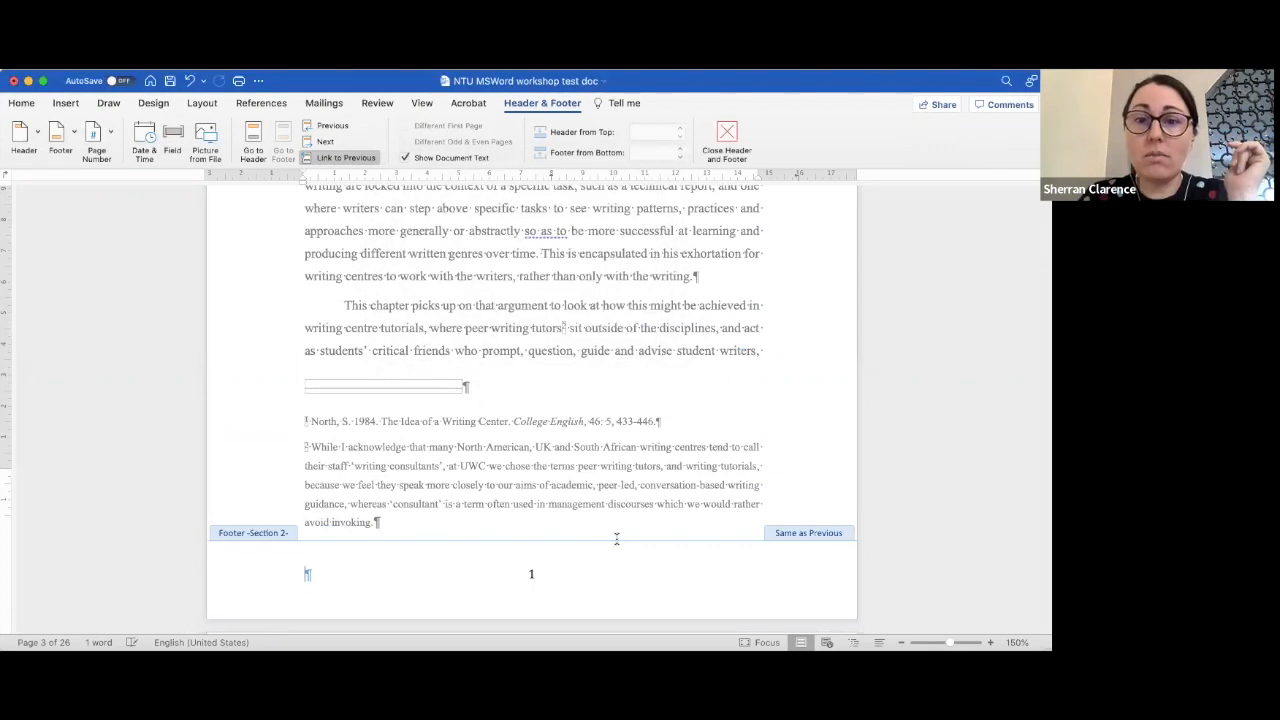
# Step: Examine the footer page numbers on the following chapter pages and return to the body text
pyautogui.scroll(-10, 623, 392)
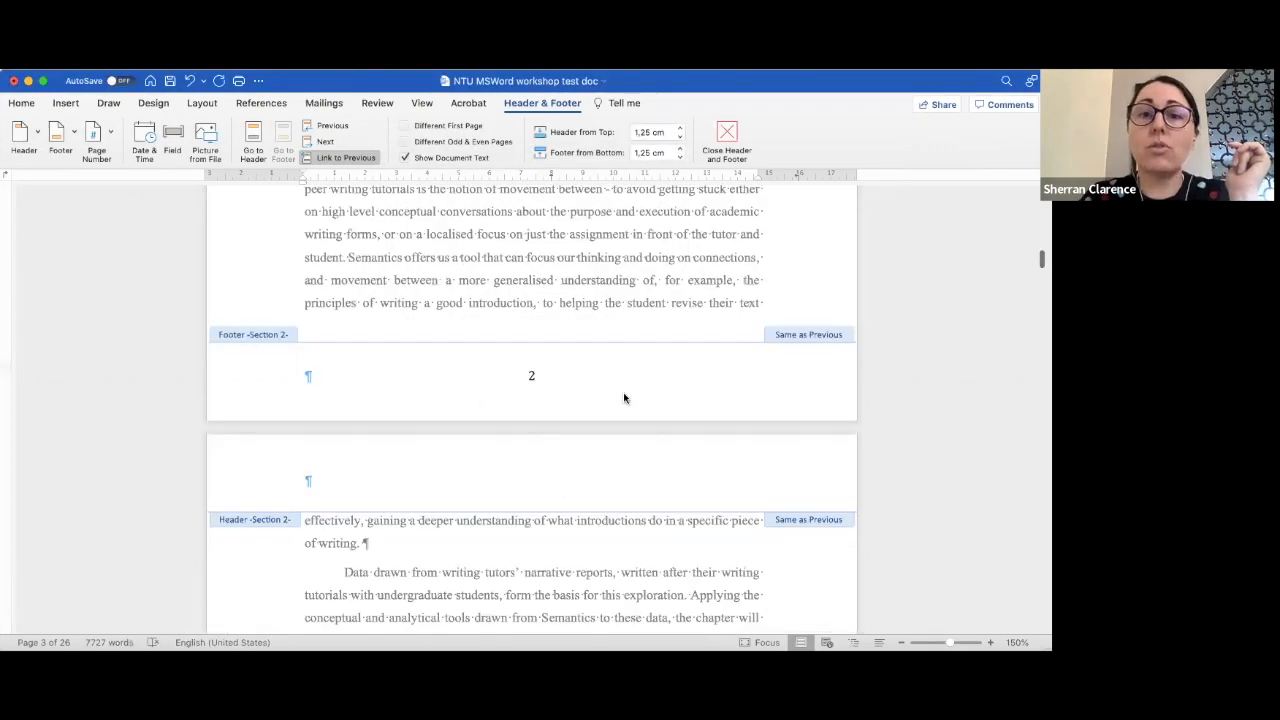
pyautogui.scroll(-8, 623, 397)
pyautogui.scroll(-5, 623, 397)
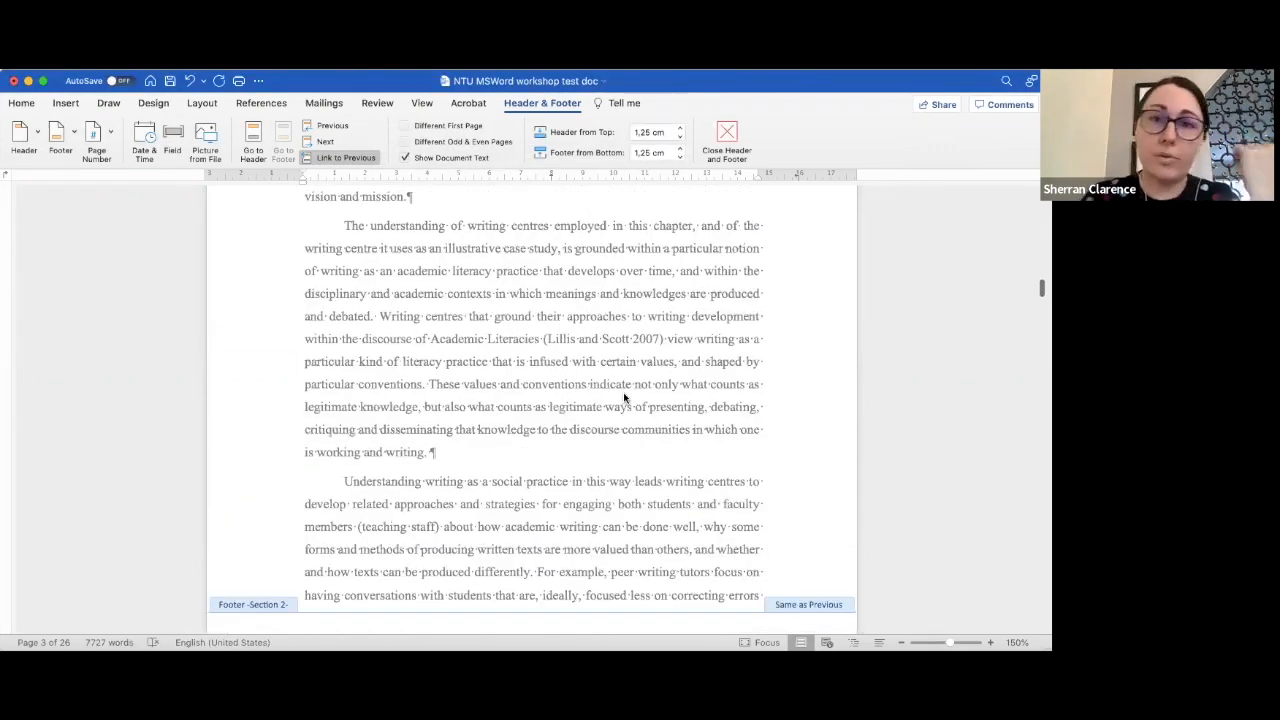
pyautogui.scroll(-5, 623, 397)
pyautogui.scroll(-5, 623, 397)
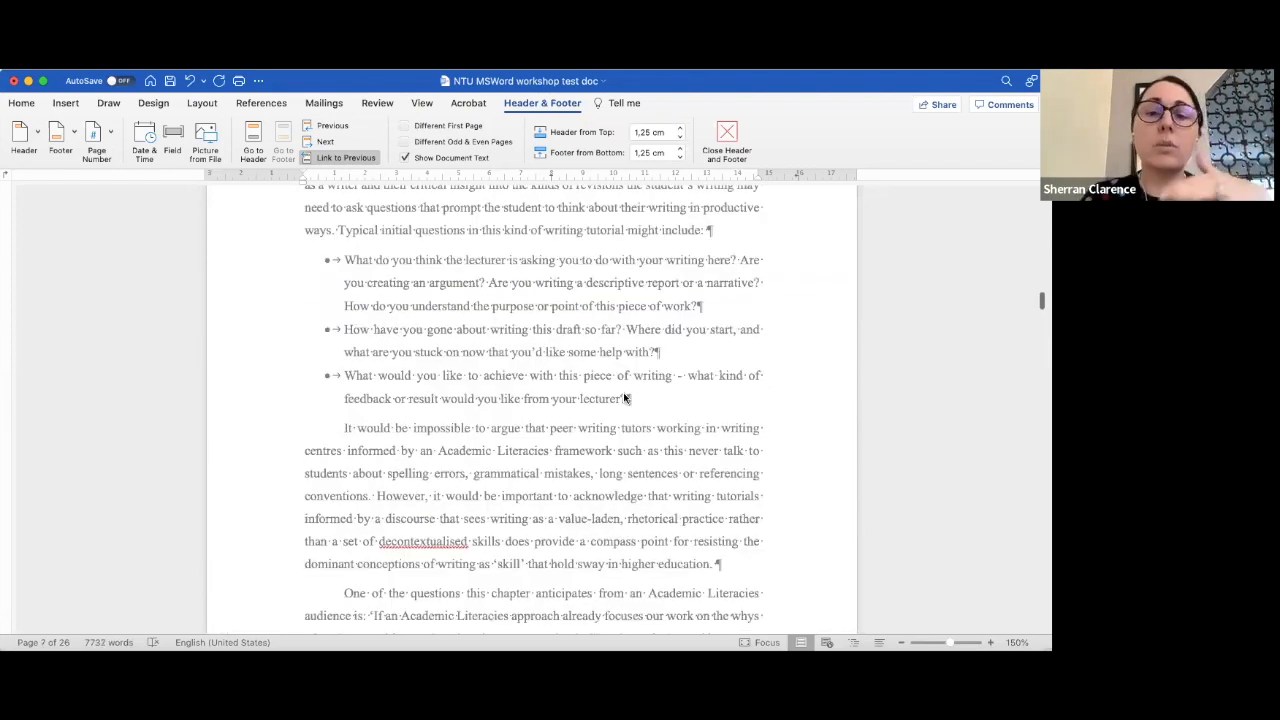
pyautogui.scroll(-7, 623, 392)
pyautogui.scroll(-5, 623, 393)
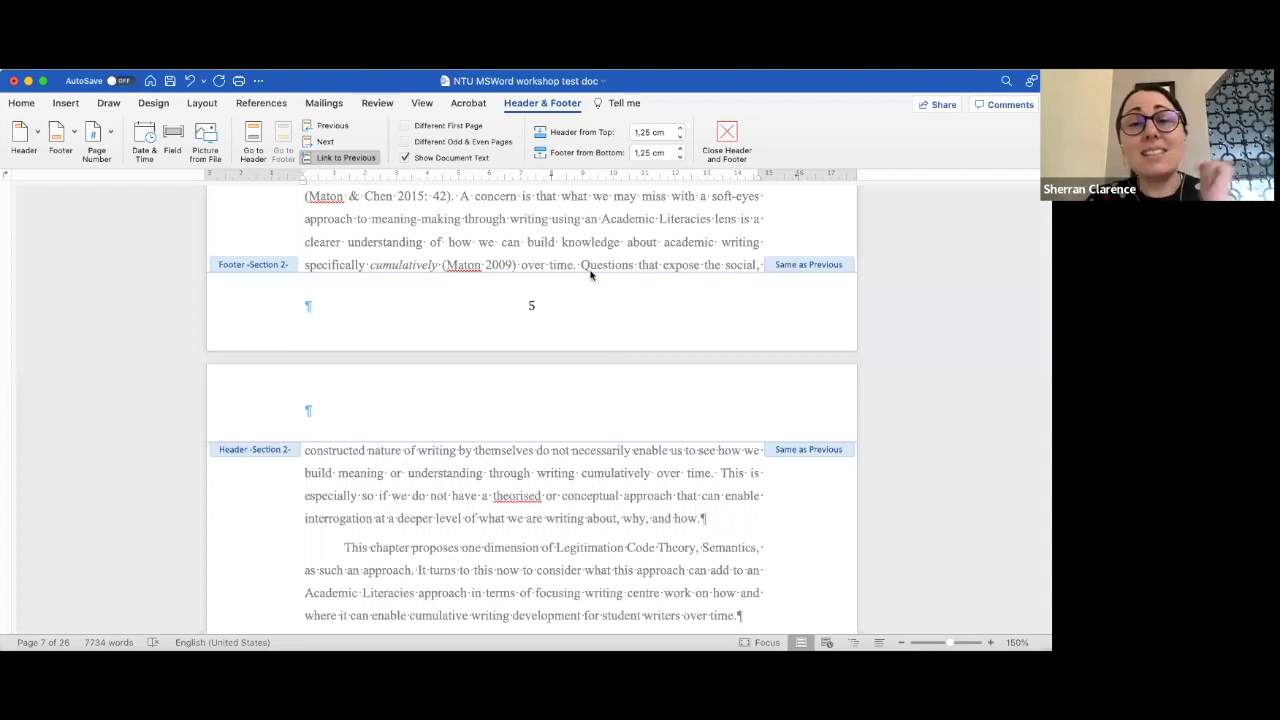
pyautogui.click(531, 303)
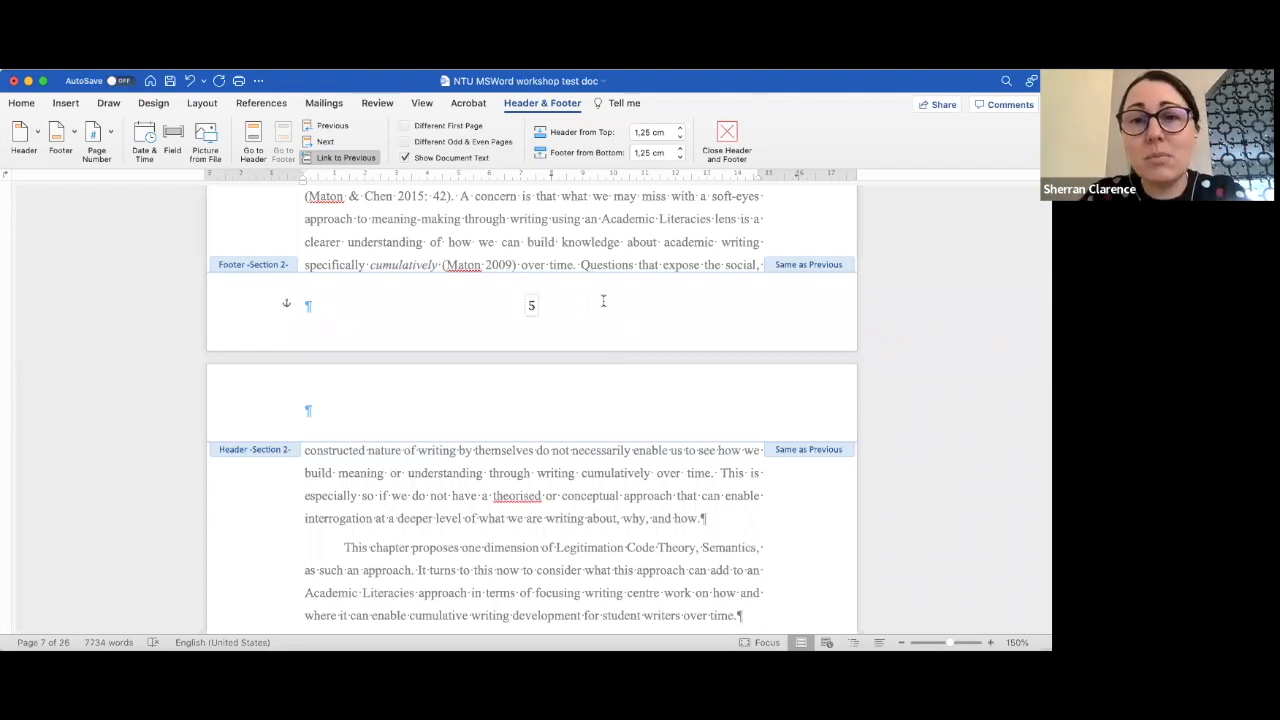
pyautogui.doubleClick(575, 235)
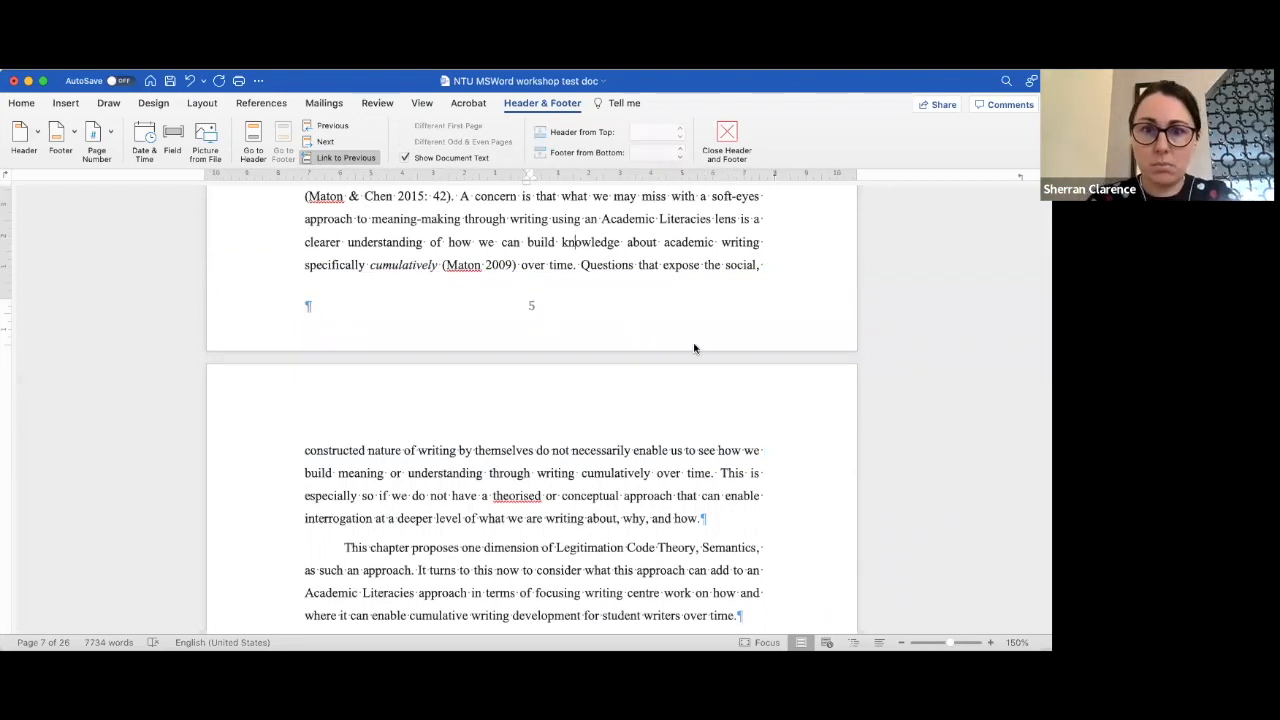
# Step: Delete the centred page number from the chapter section's footer
pyautogui.scroll(3, 531, 449)
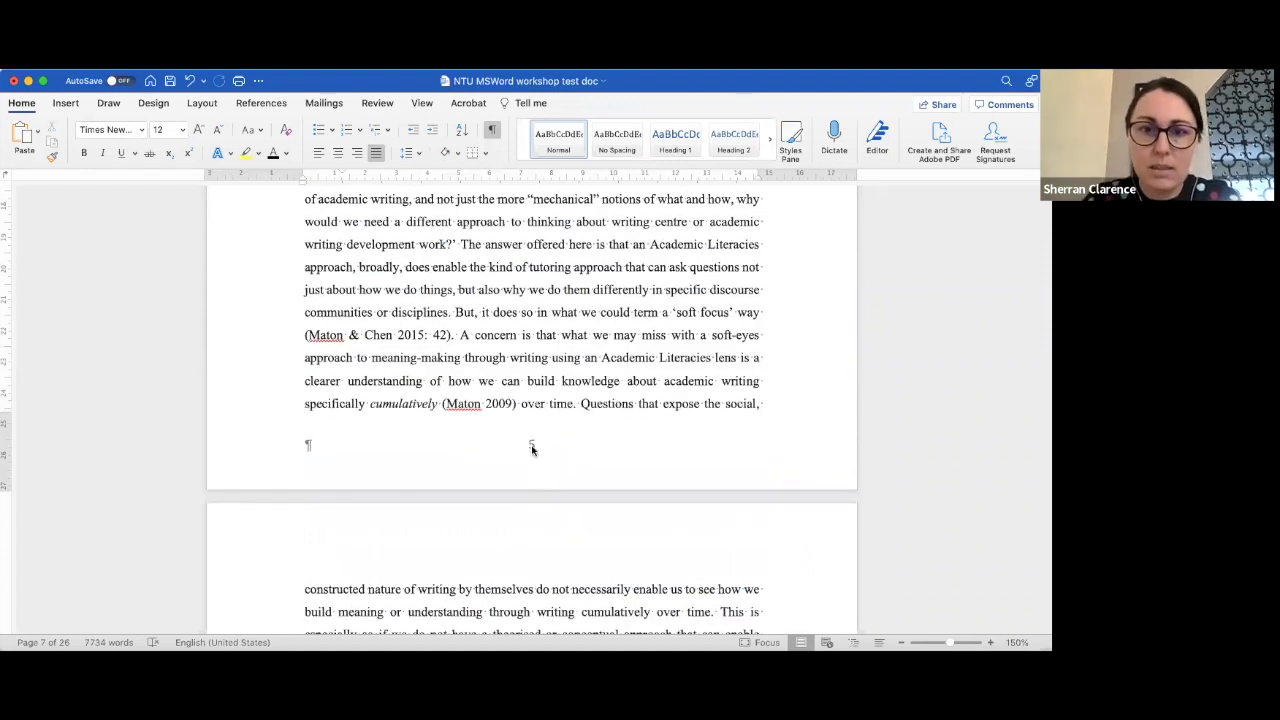
pyautogui.doubleClick(521, 438)
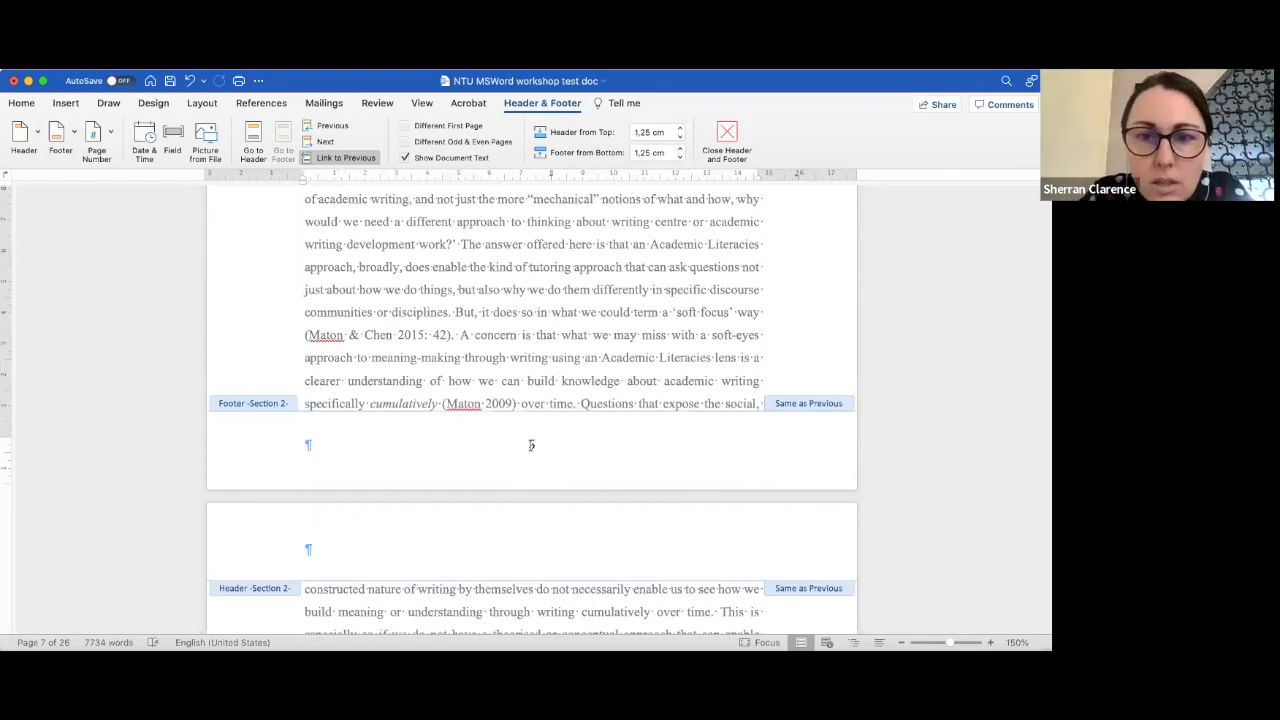
pyautogui.click(532, 444)
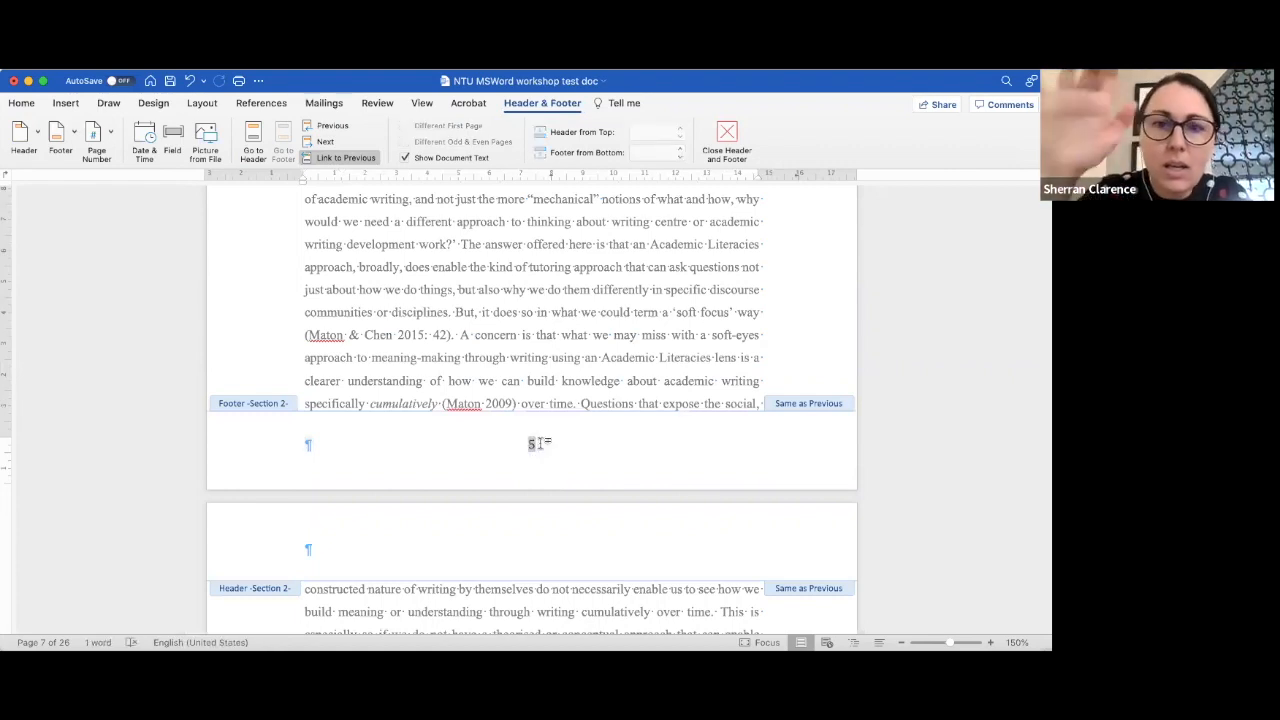
pyautogui.press('BackSpace')
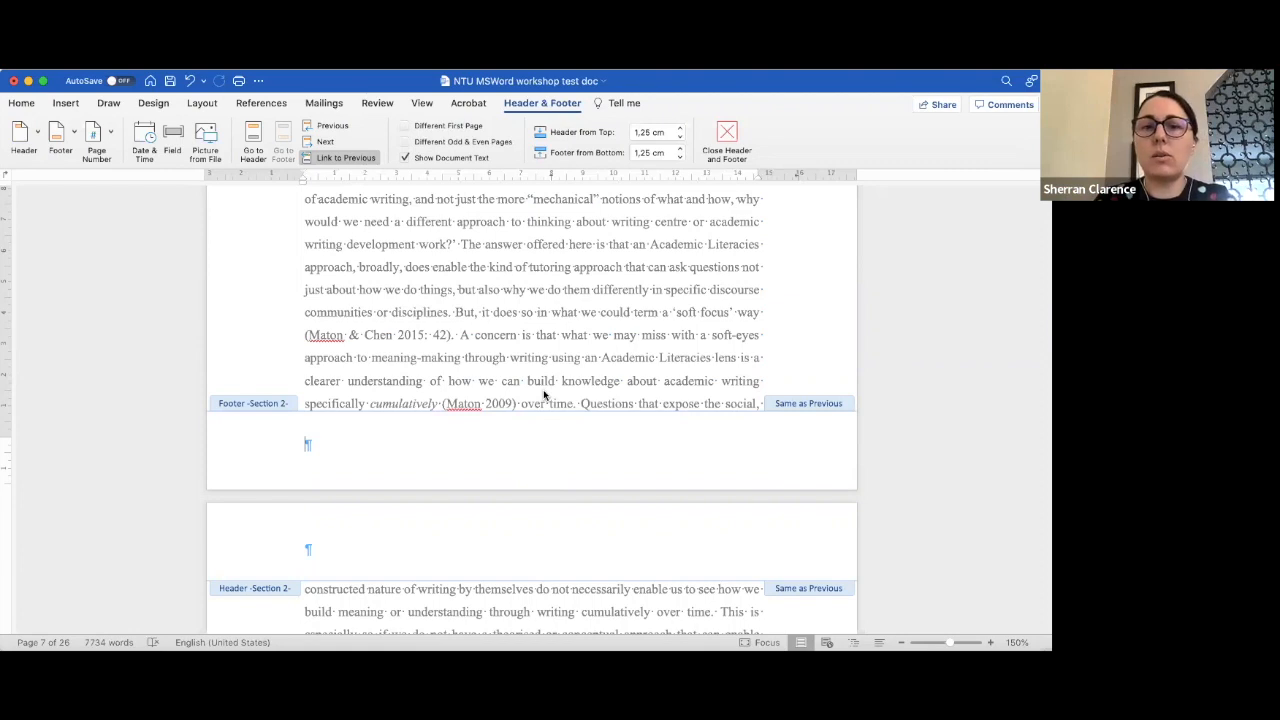
# Step: Check the footers on the pages before and after the deleted page number, and close footer editing
pyautogui.scroll(-5, 543, 395)
pyautogui.scroll(-5, 543, 393)
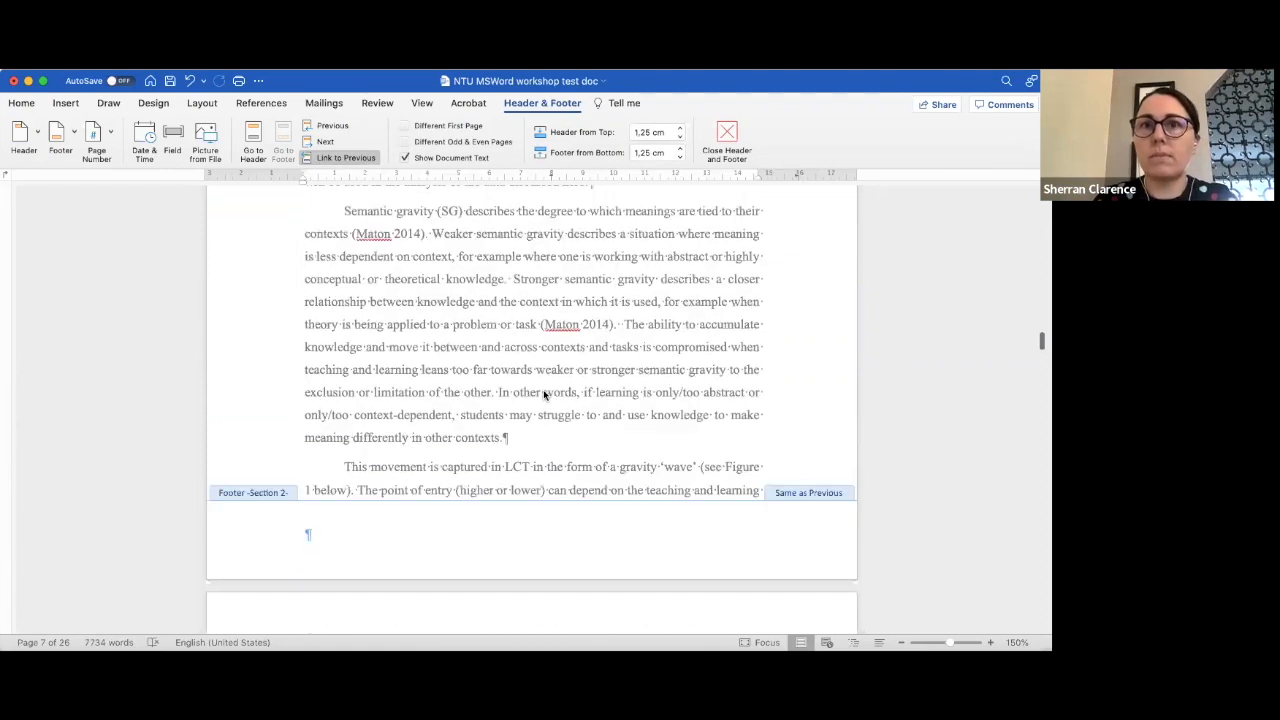
pyautogui.scroll(-5, 543, 394)
pyautogui.scroll(5, 543, 394)
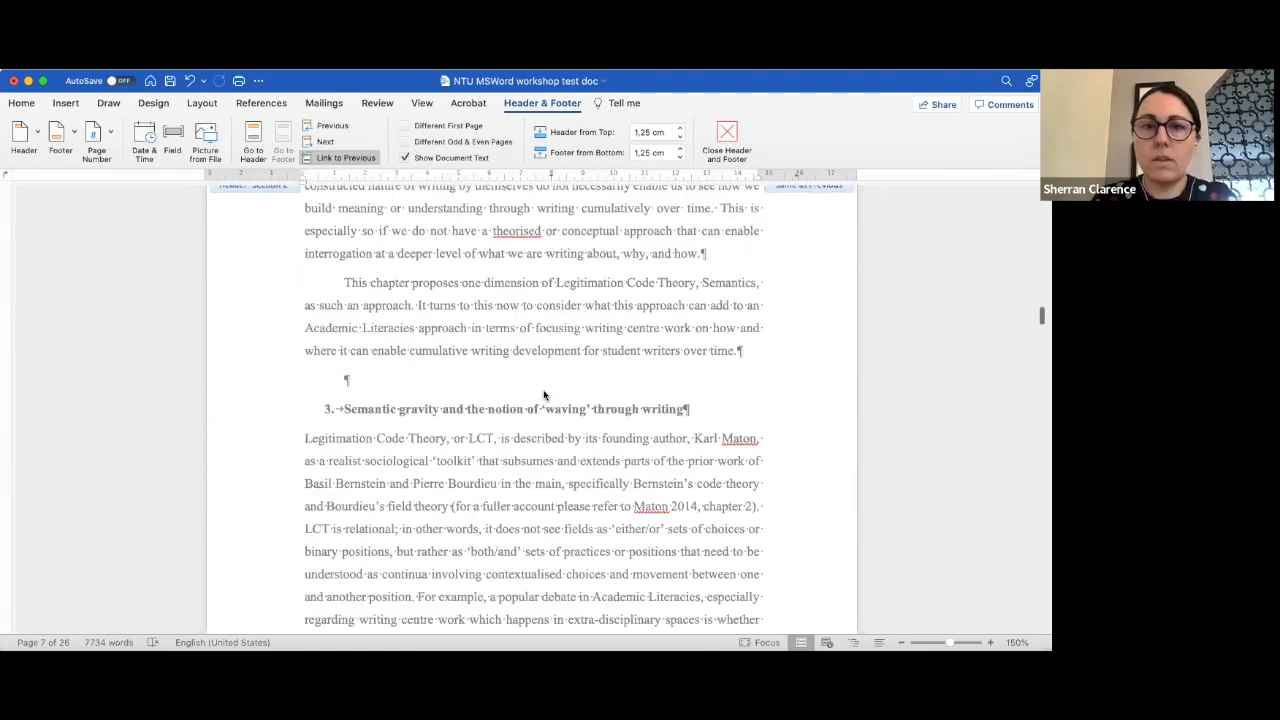
pyautogui.scroll(-5, 543, 394)
pyautogui.scroll(-5, 543, 394)
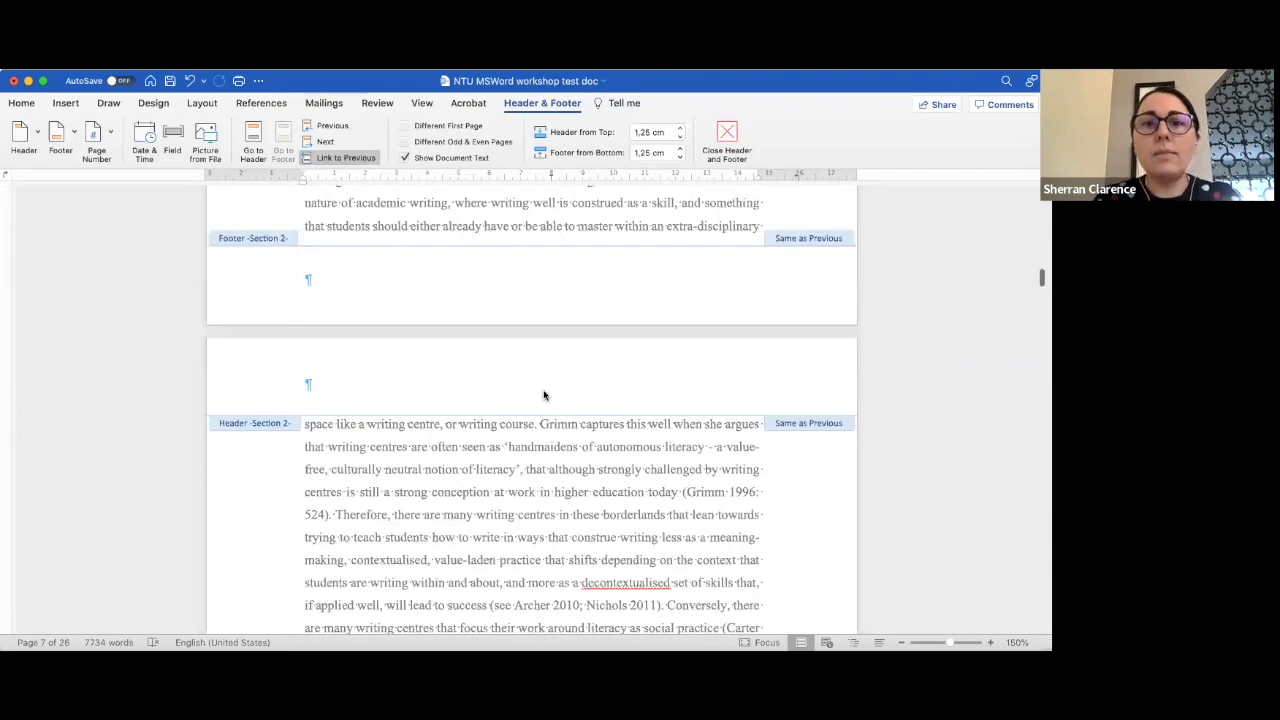
pyautogui.scroll(20, 544, 395)
pyautogui.click(733, 141)
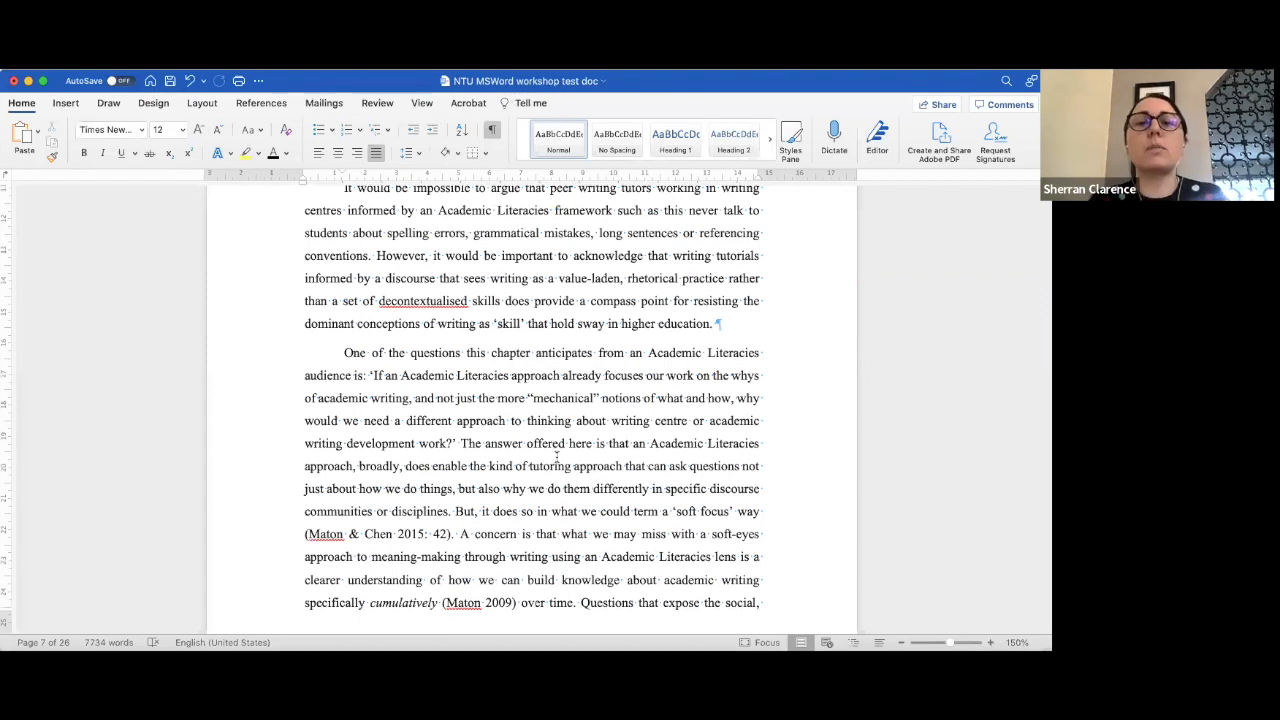
# Step: Reopen the header and footer area in the chapter section and review its linked footers on the earlier pages
pyautogui.scroll(20, 557, 457)
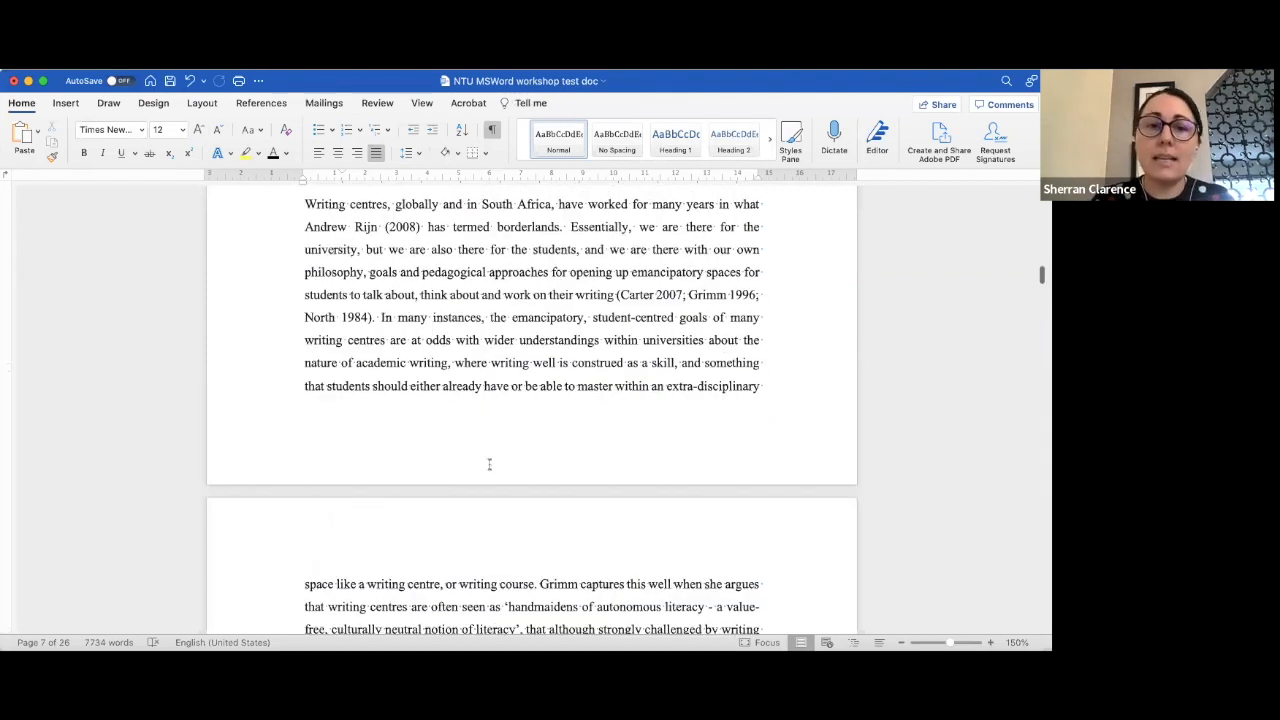
pyautogui.click(494, 466)
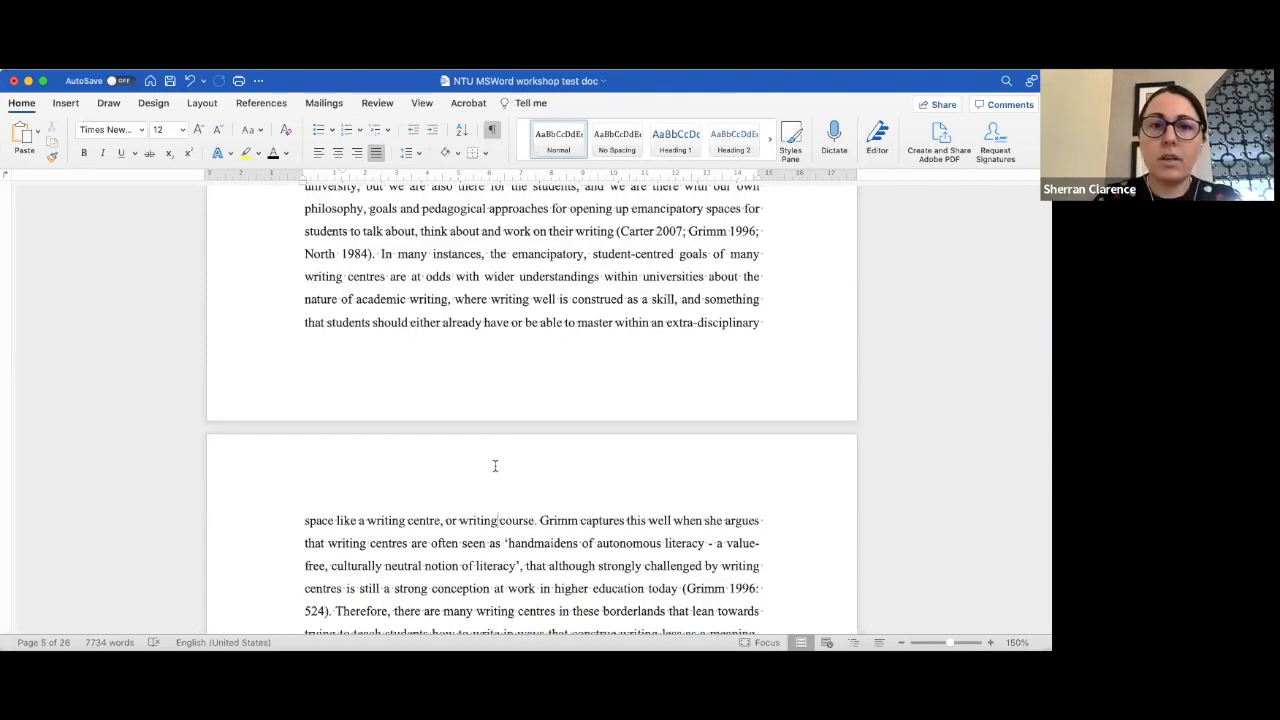
pyautogui.doubleClick(494, 466)
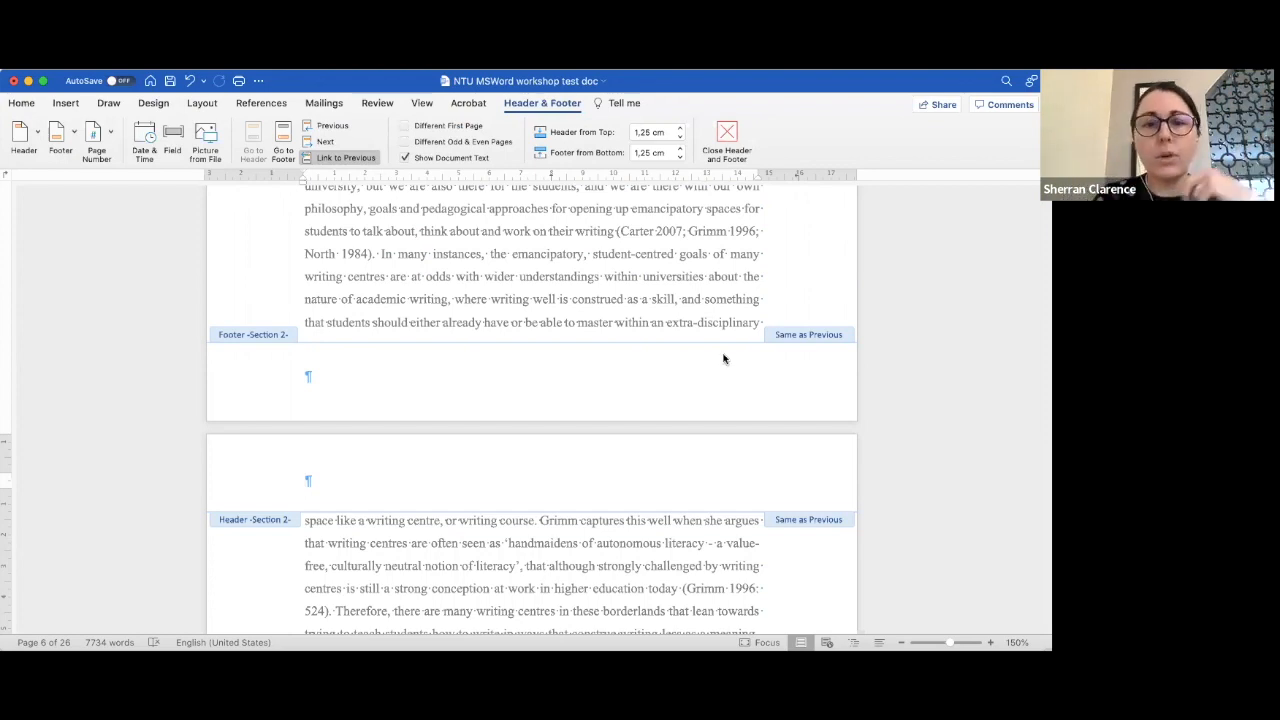
pyautogui.scroll(10, 724, 359)
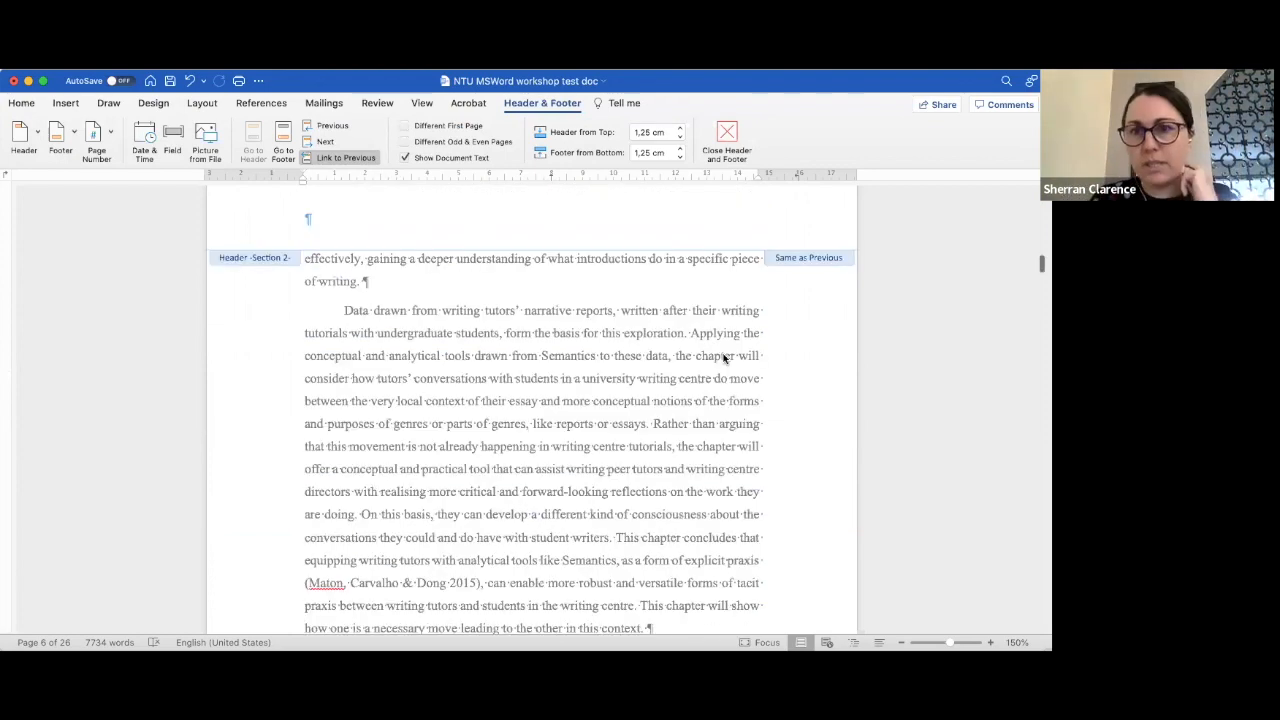
pyautogui.scroll(15, 724, 359)
pyautogui.scroll(2, 724, 359)
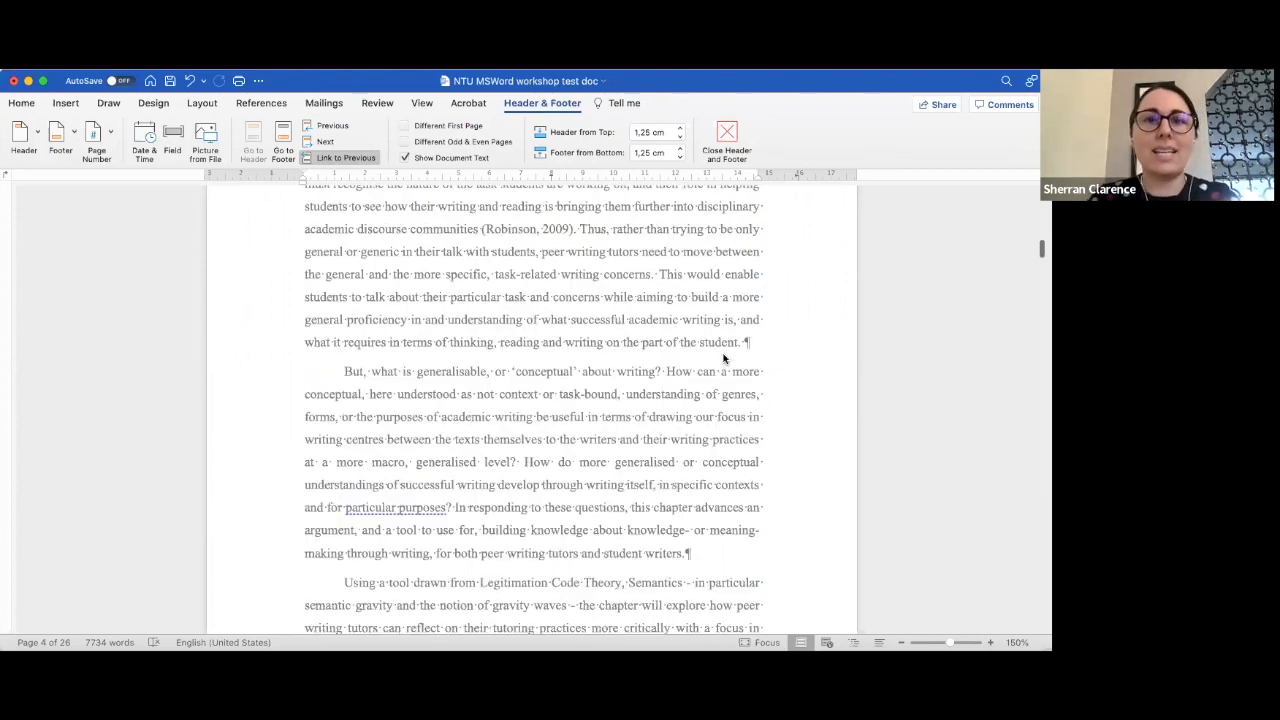
pyautogui.scroll(3, 724, 359)
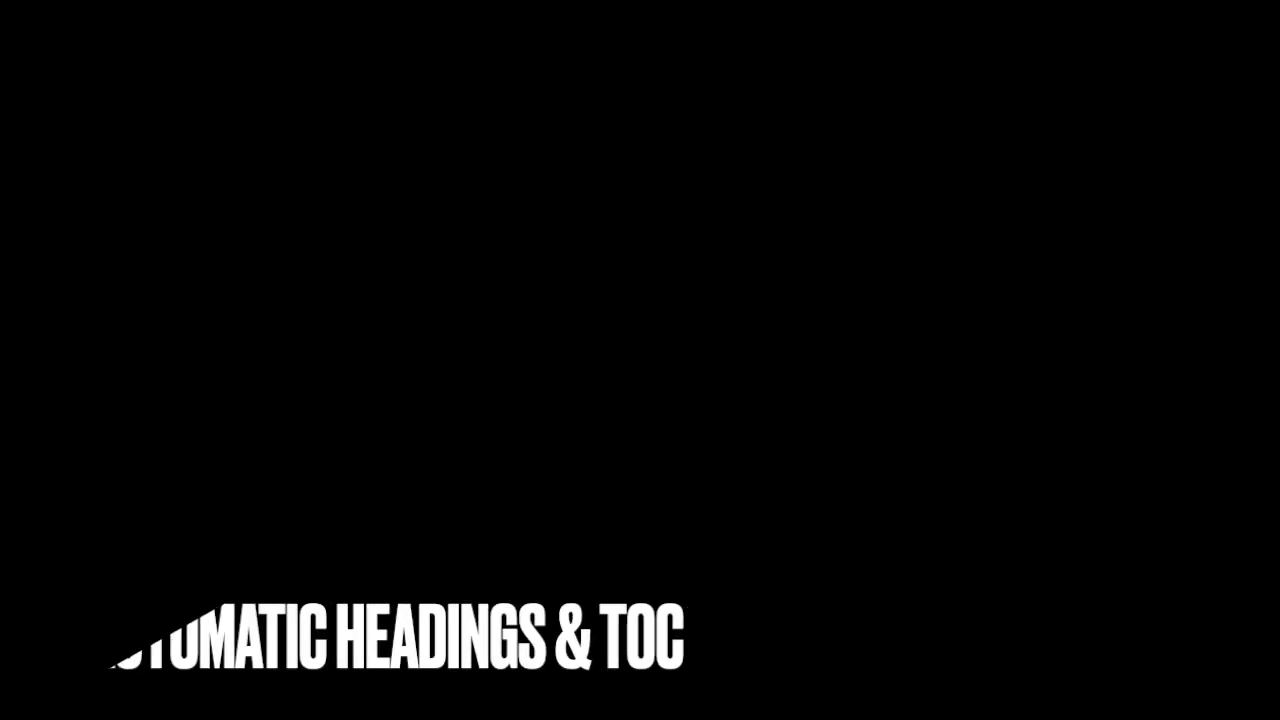